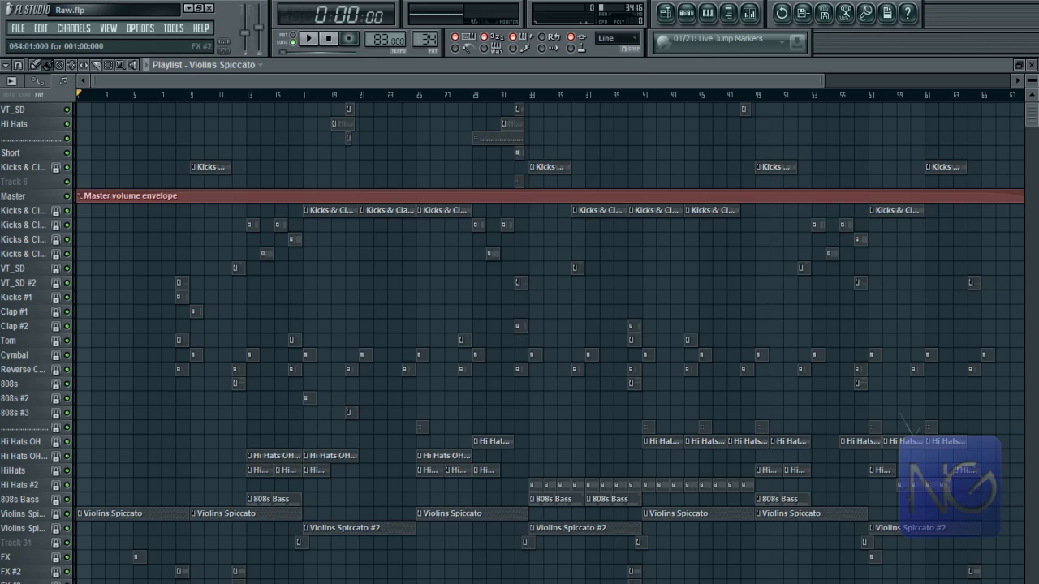
Step: Play the start of Raw.flp and stop it, returning the position to 0:00:00
left_click(311, 39)
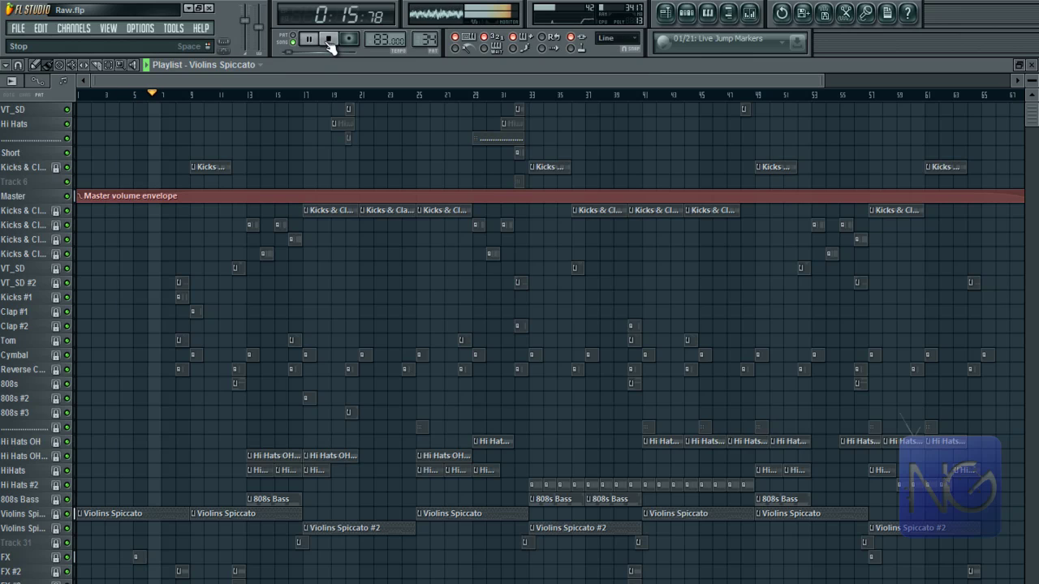
left_click(329, 41)
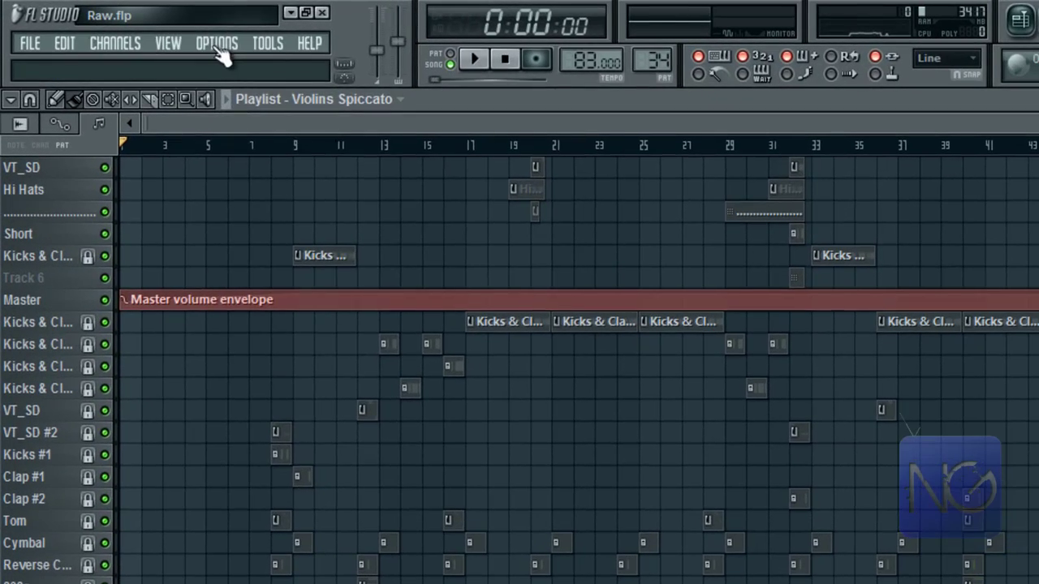
Step: Raise the audio buffer length to 5936 samples in Audio settings
left_click(138, 28)
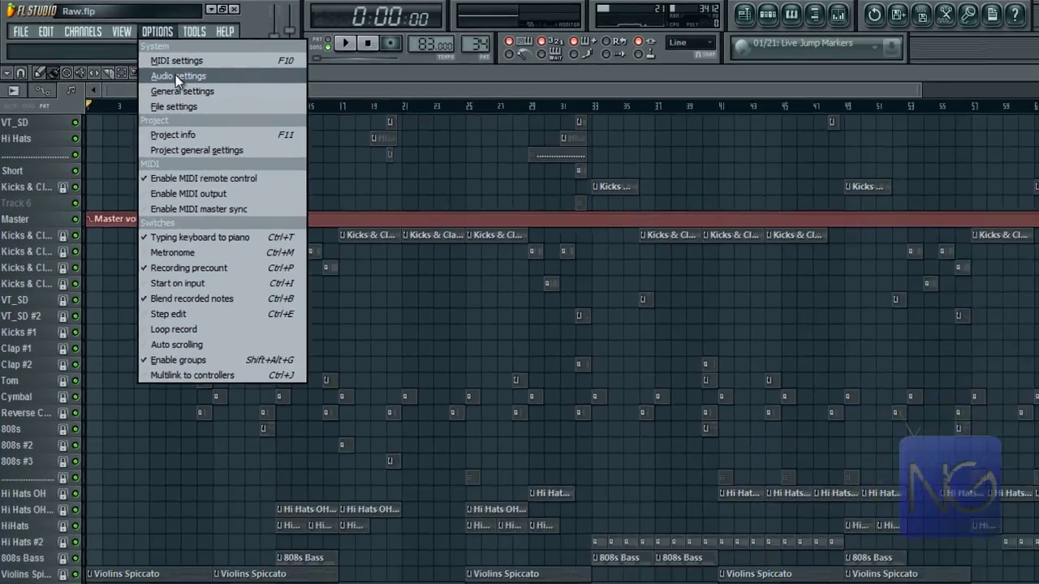
left_click(242, 104)
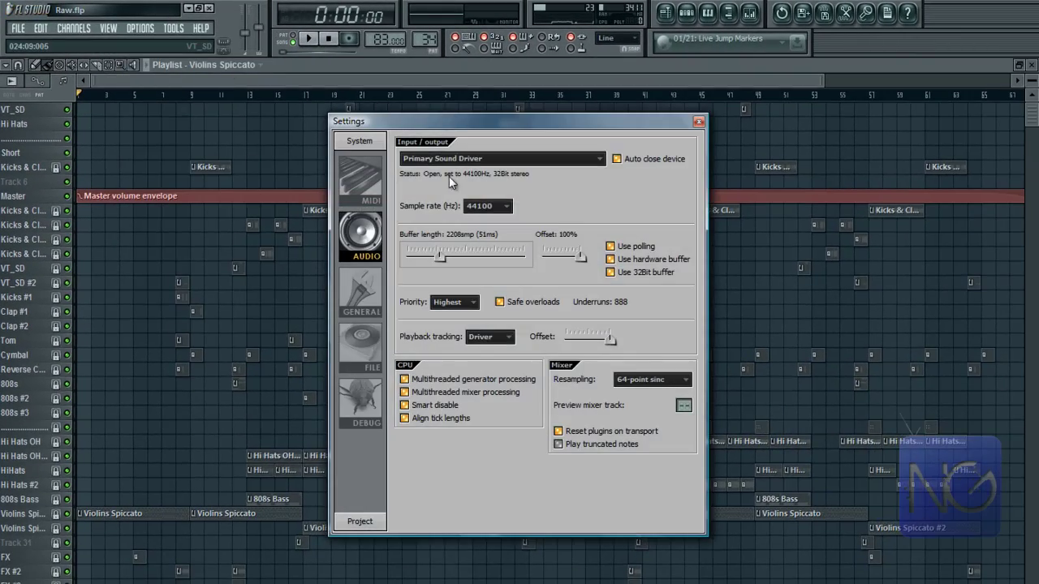
left_click_drag(439, 257, 493, 257)
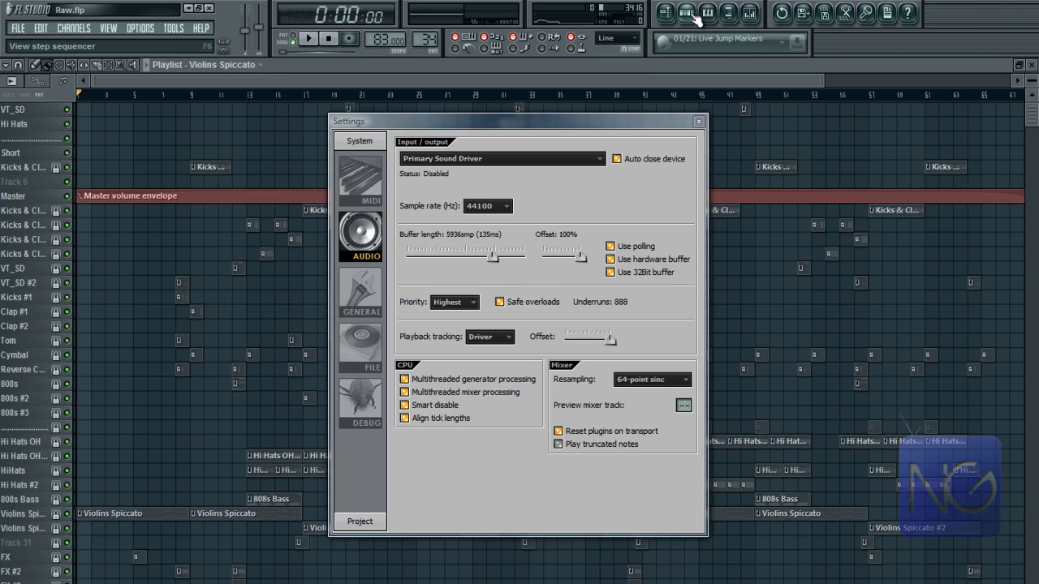
Step: Open the VT_OHiHat channel settings, then play and stop the song to test the buffer
left_click(692, 14)
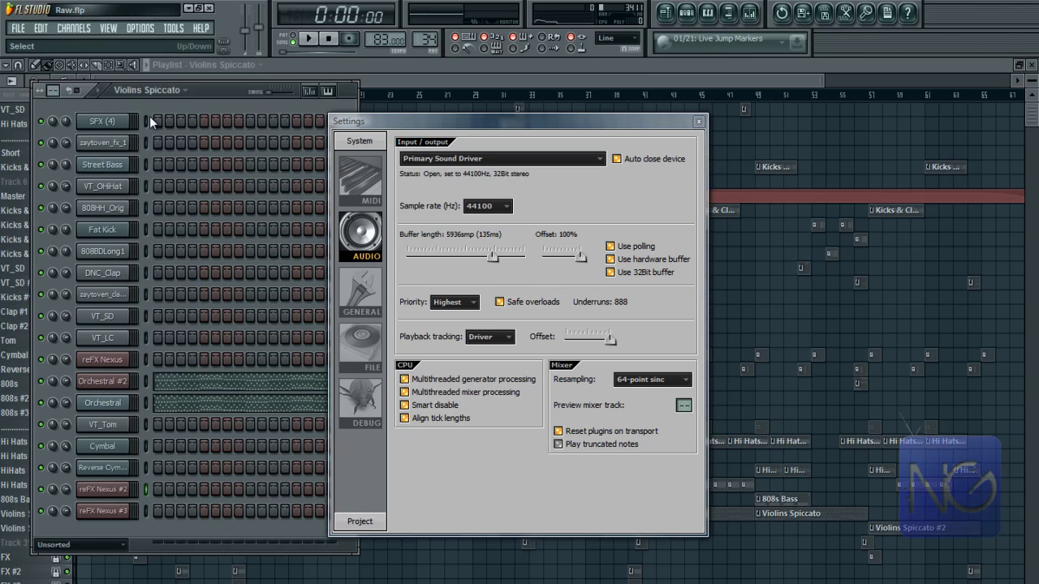
left_click(113, 187)
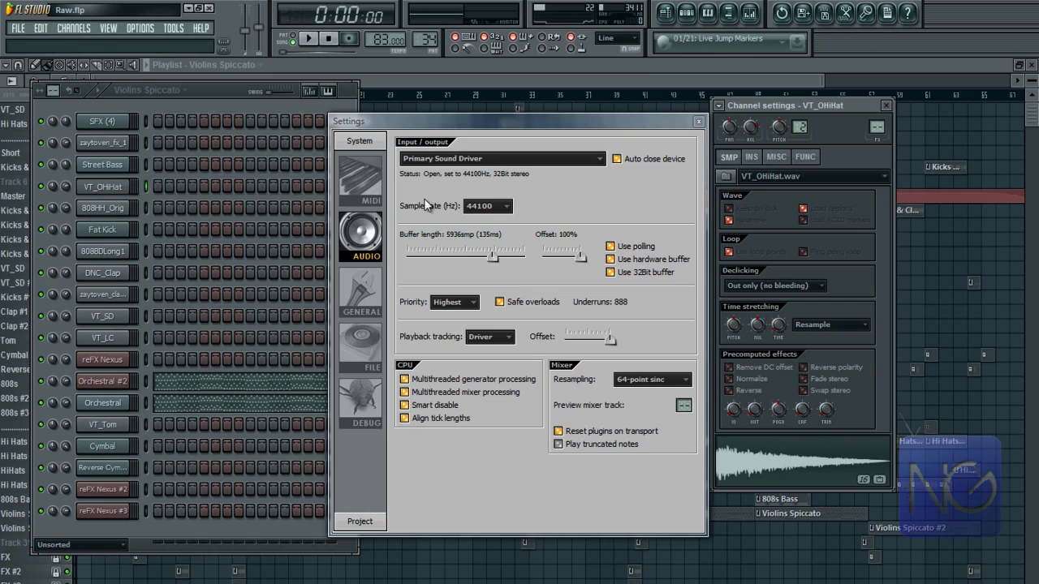
left_click(423, 67)
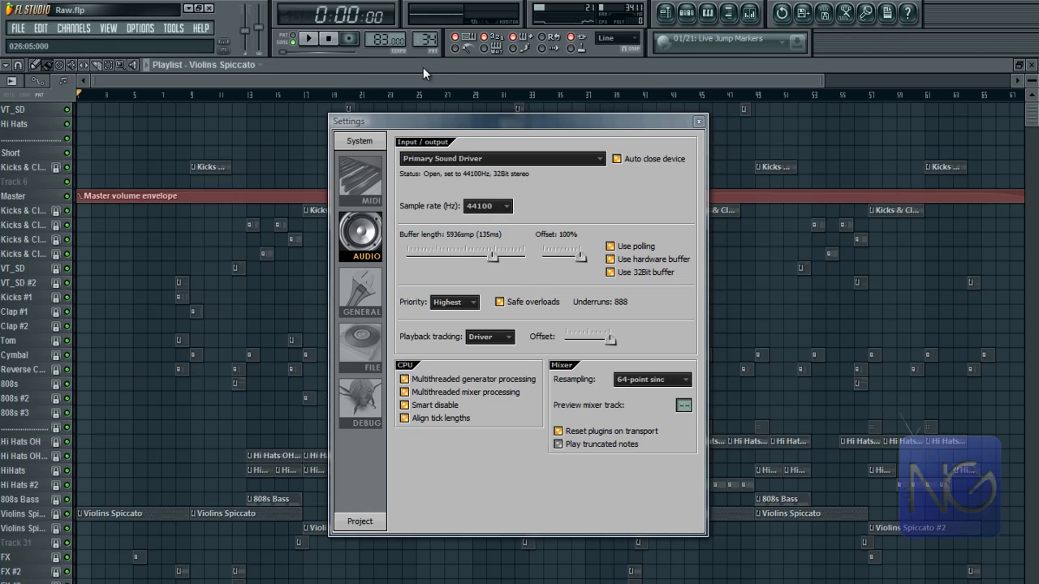
left_click(311, 40)
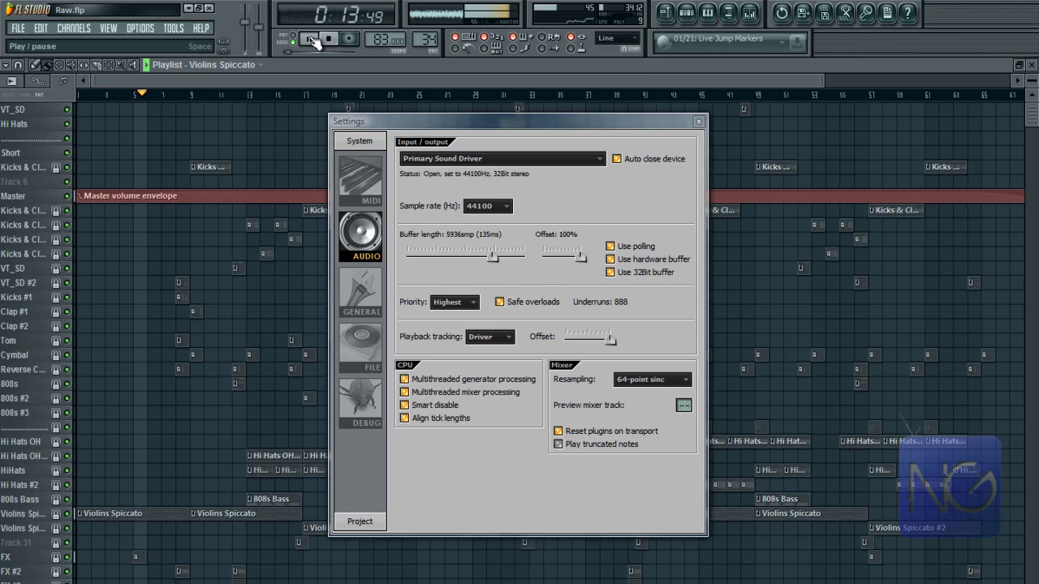
left_click(311, 41)
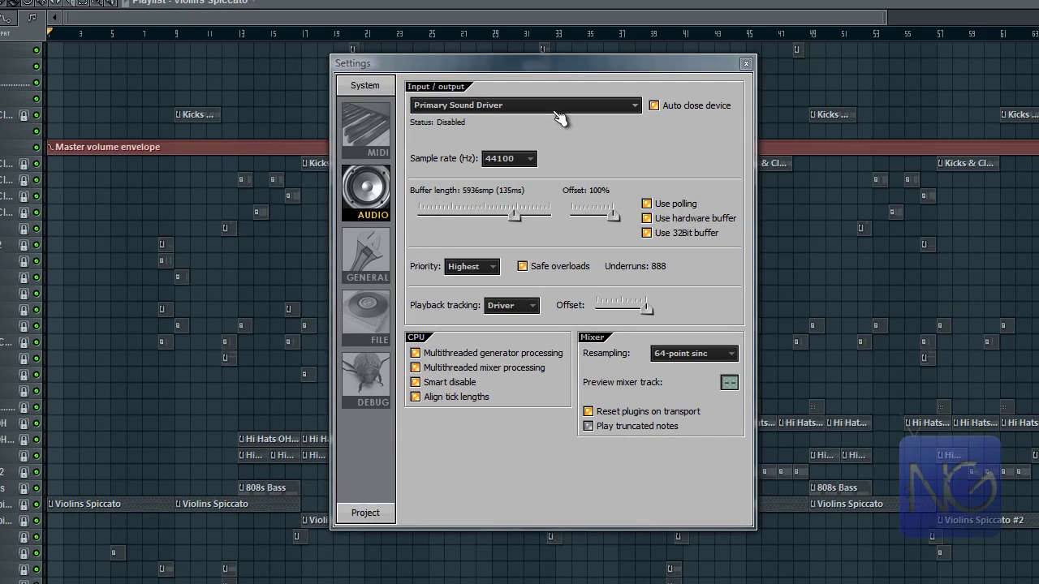
Step: Select ASIO4ALL v2 as the audio device, replacing the Primary Sound Driver
left_click(553, 108)
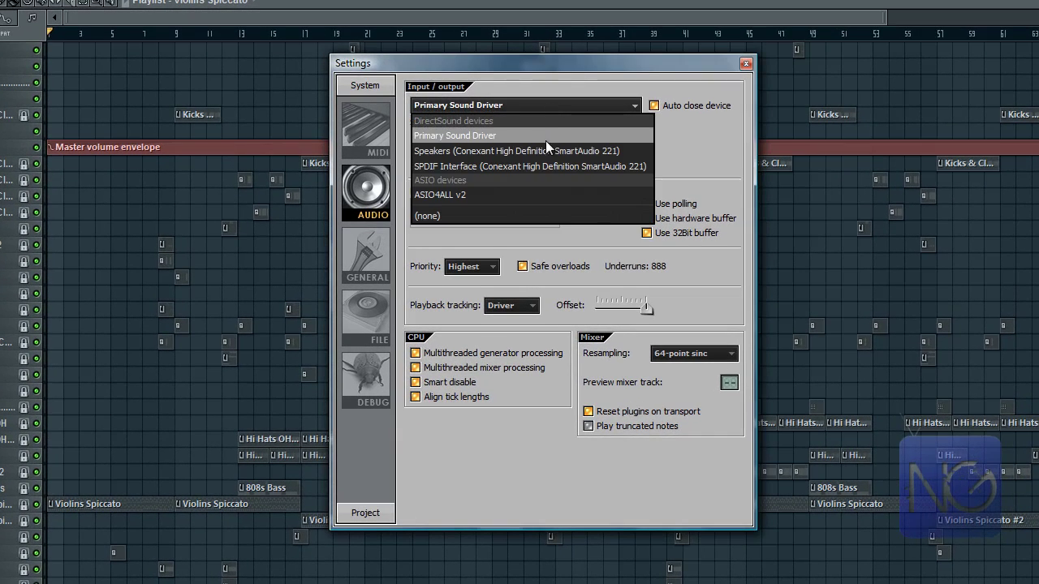
left_click(517, 193)
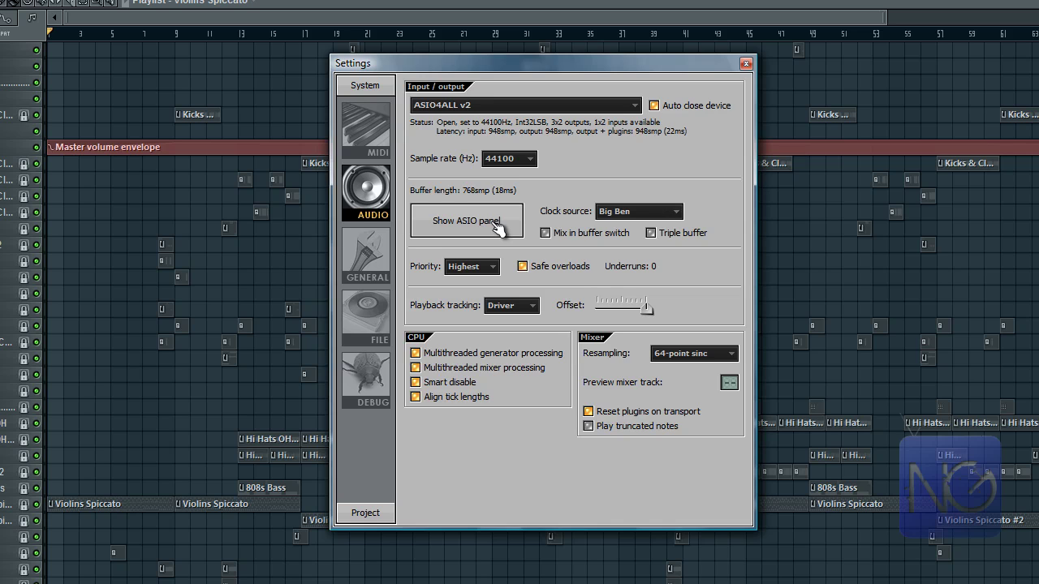
Step: Open the ASIO4ALL panel and expand, then collapse, the Conexant SmartAudio device tree
left_click(496, 225)
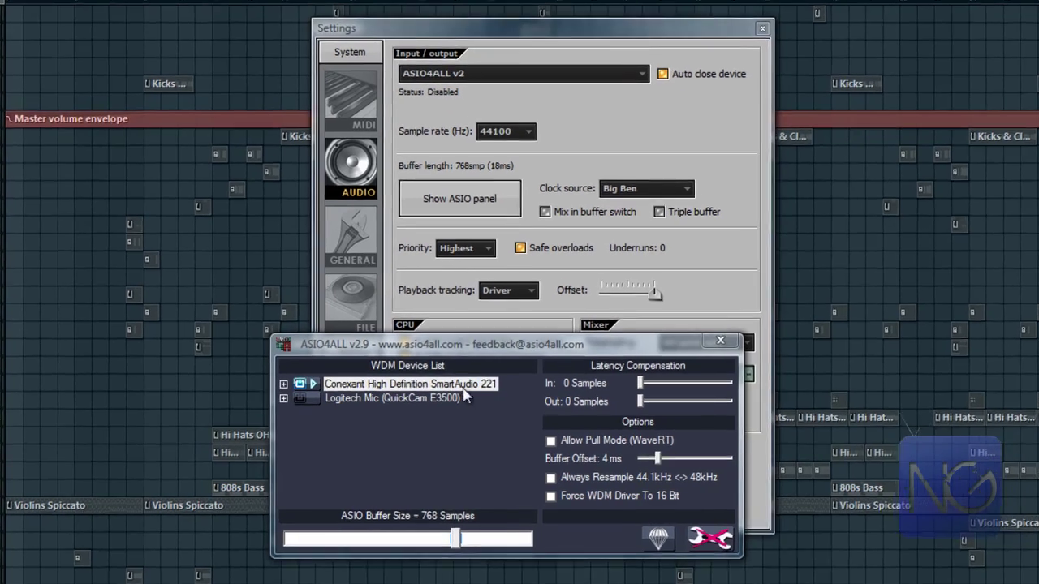
left_click(463, 405)
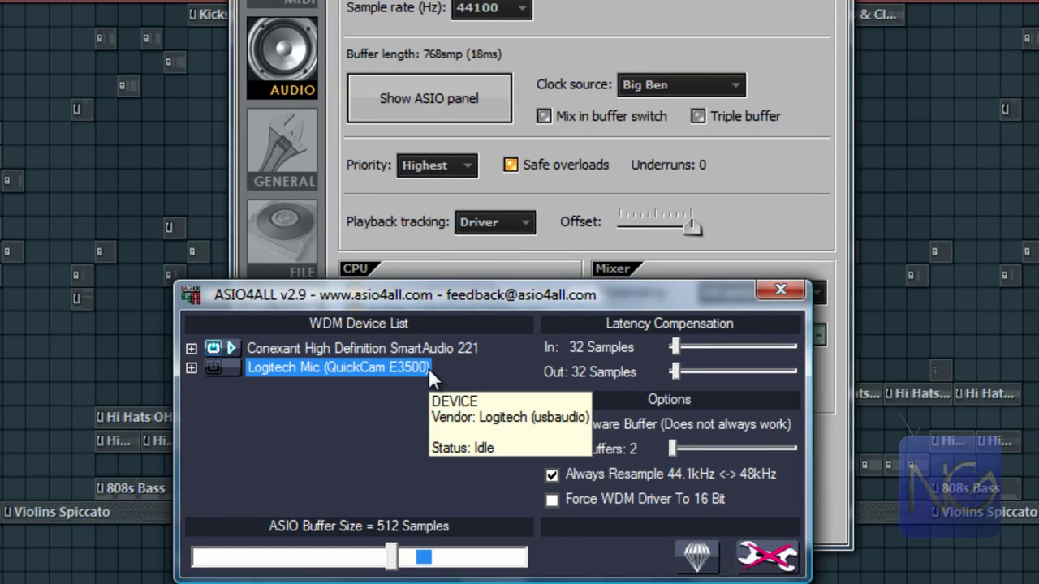
double_click(416, 347)
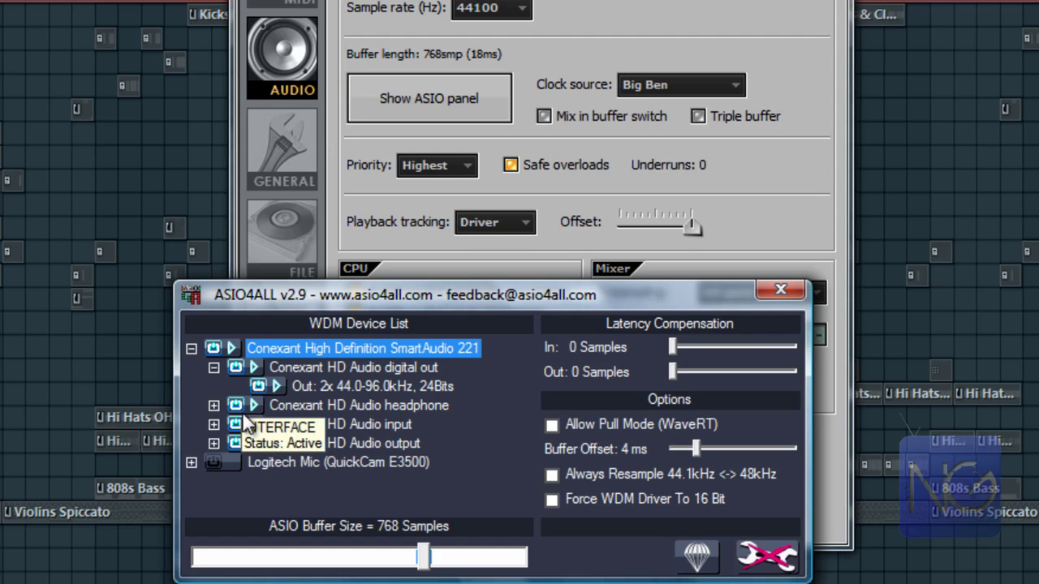
mouse_move(240, 446)
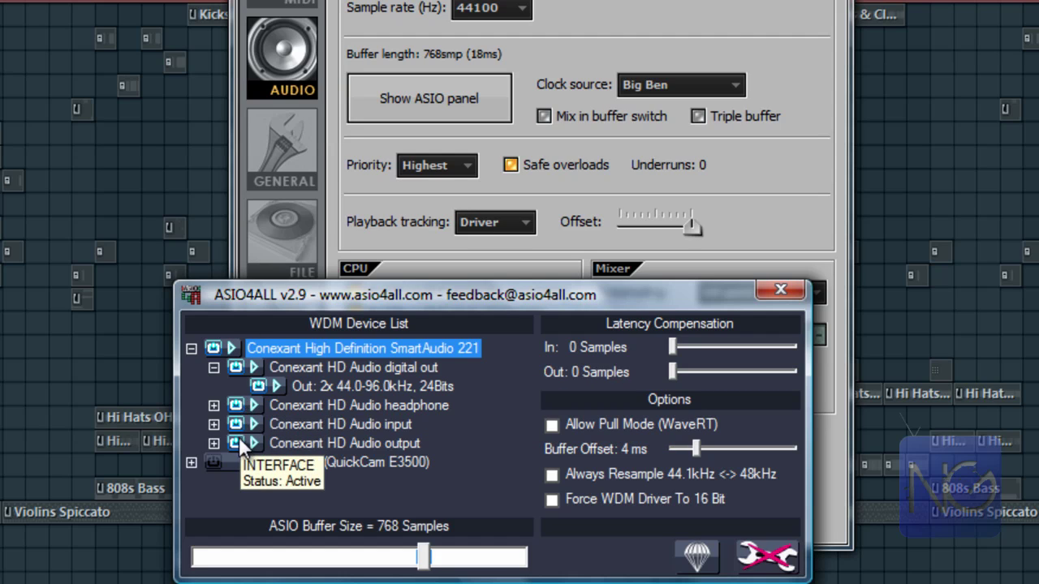
left_click(192, 351)
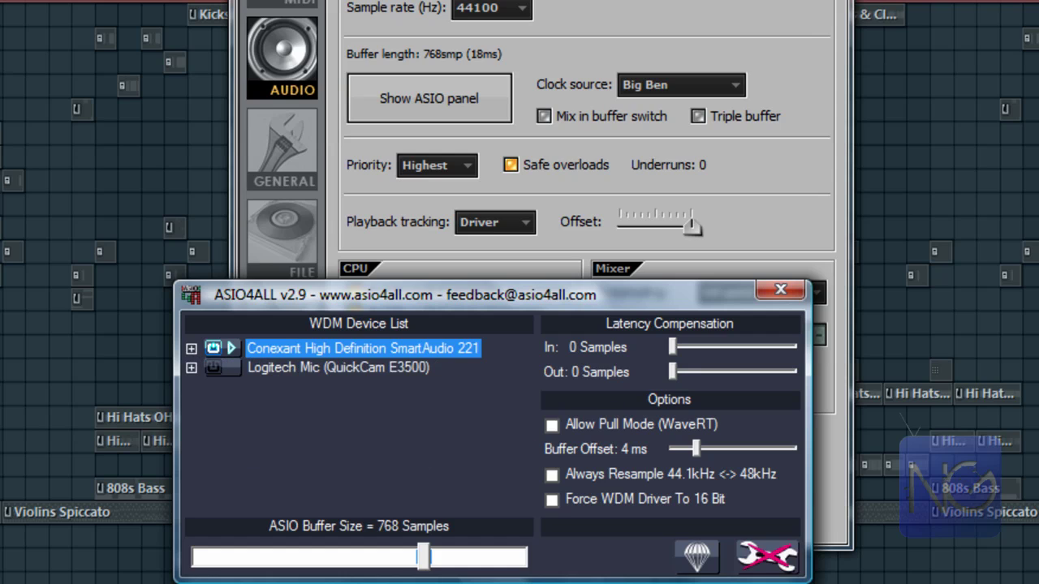
Step: In the advanced view, inspect the Conexant HD Audio input and output channels, then collapse the device
left_click(793, 562)
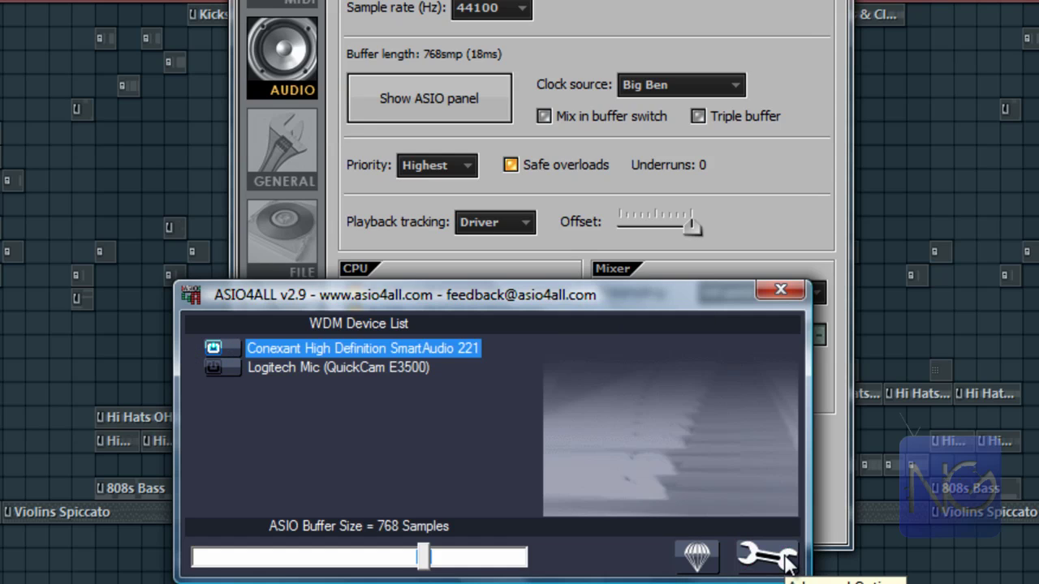
left_click(792, 560)
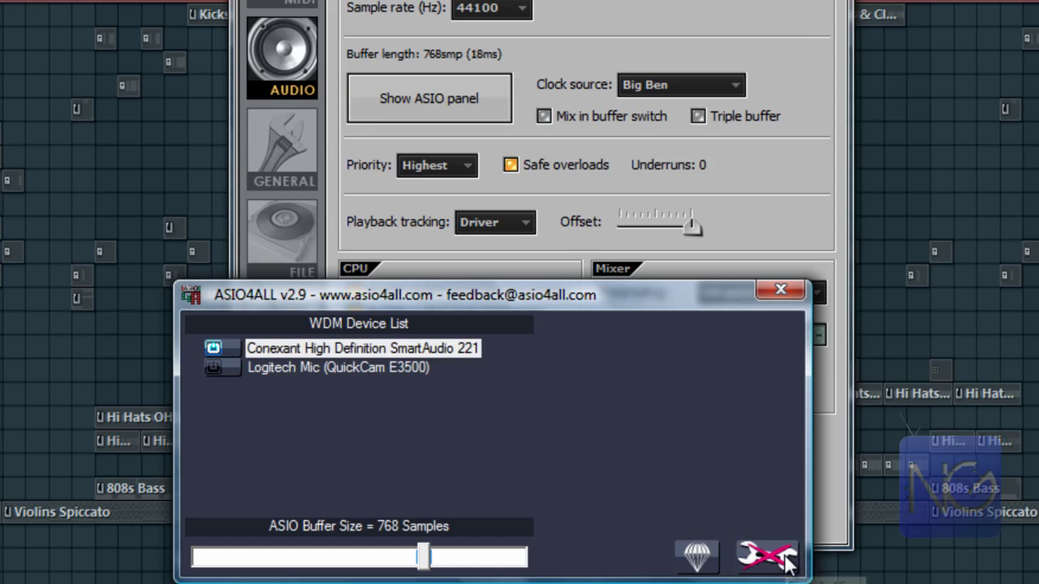
left_click(191, 349)
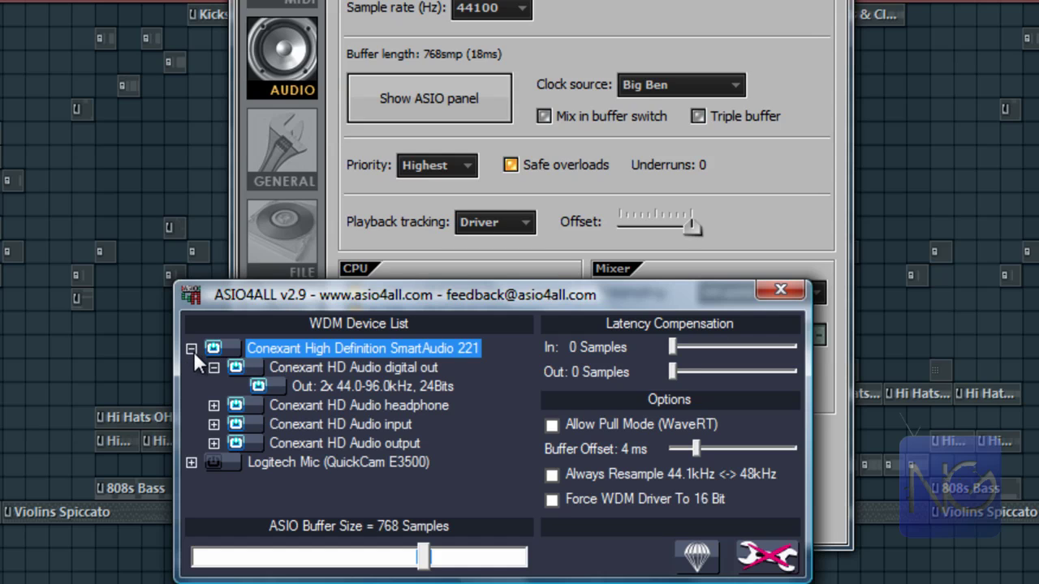
left_click(216, 405)
left_click(216, 405)
left_click(215, 424)
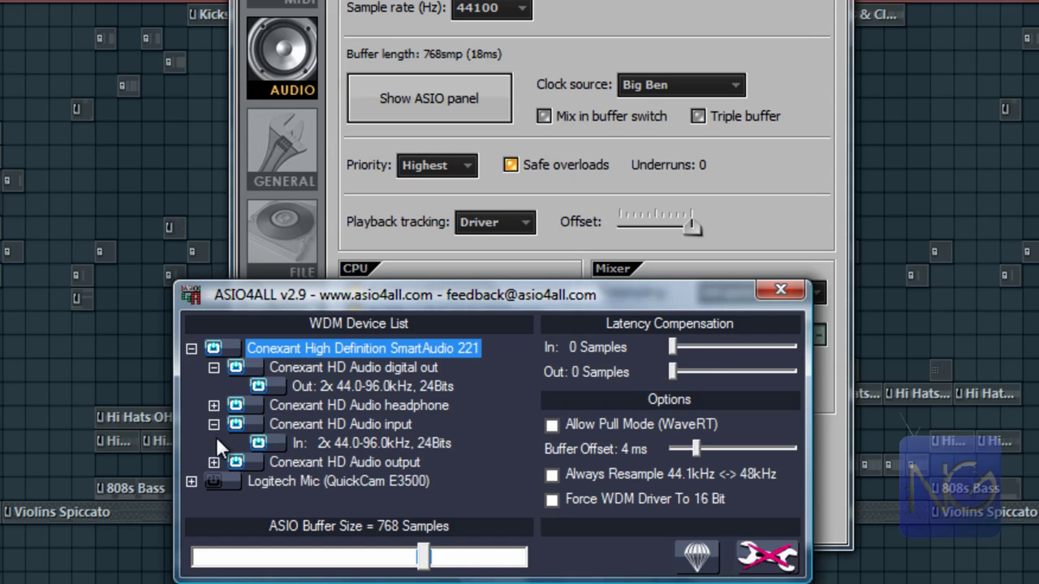
left_click(216, 460)
left_click(216, 460)
left_click(216, 458)
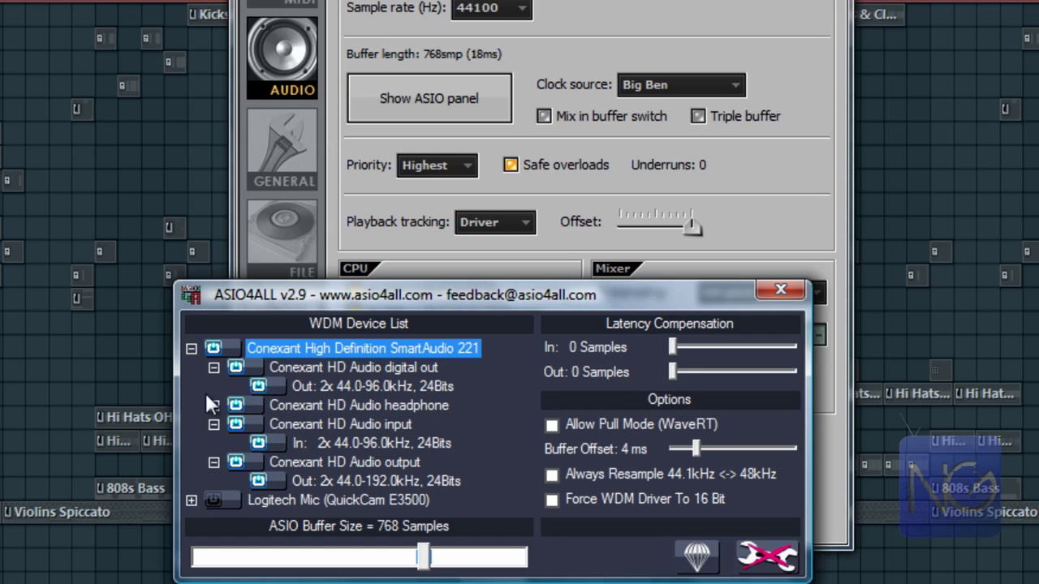
left_click(192, 349)
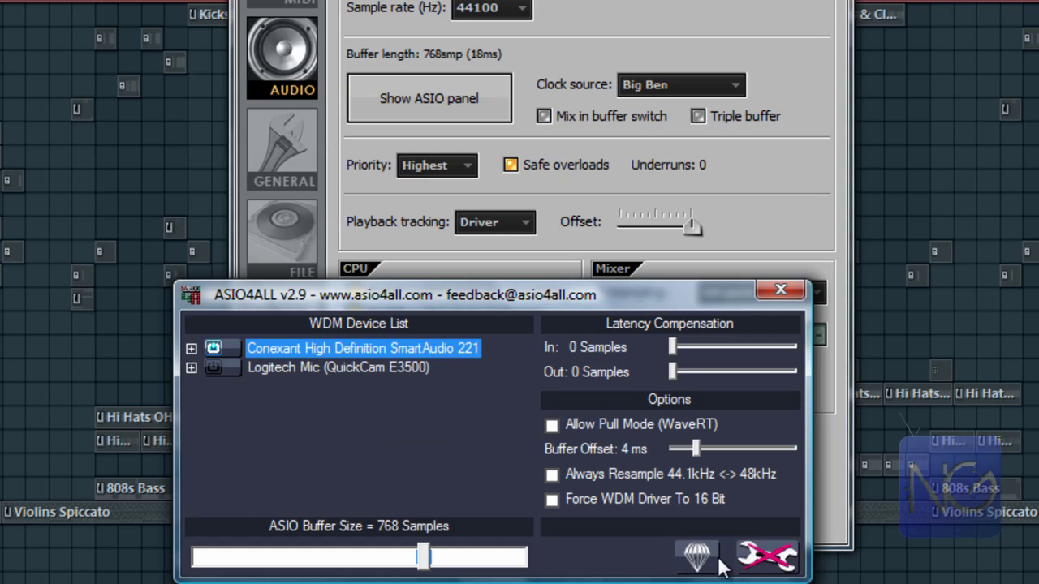
Step: Hide advanced options and try ASIO buffer sizes up to 2048, settling back on 768 samples
left_click(754, 565)
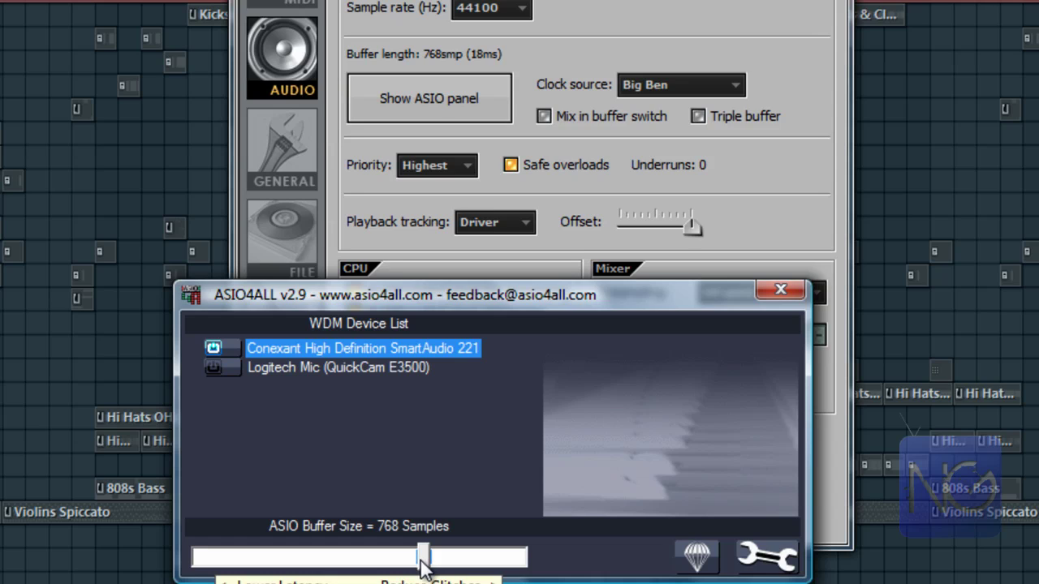
left_click_drag(423, 568, 456, 572)
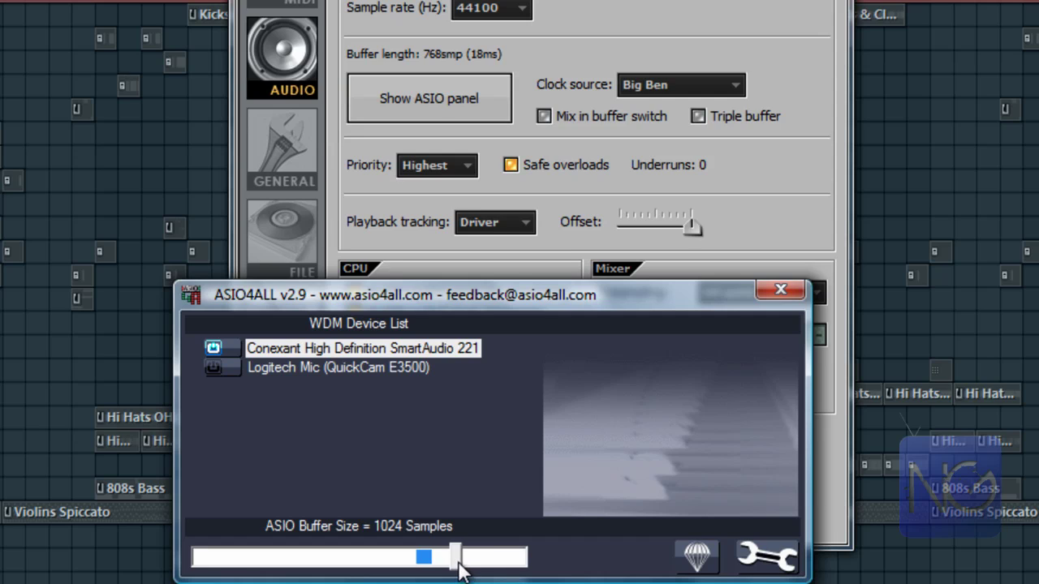
left_click_drag(456, 572, 432, 572)
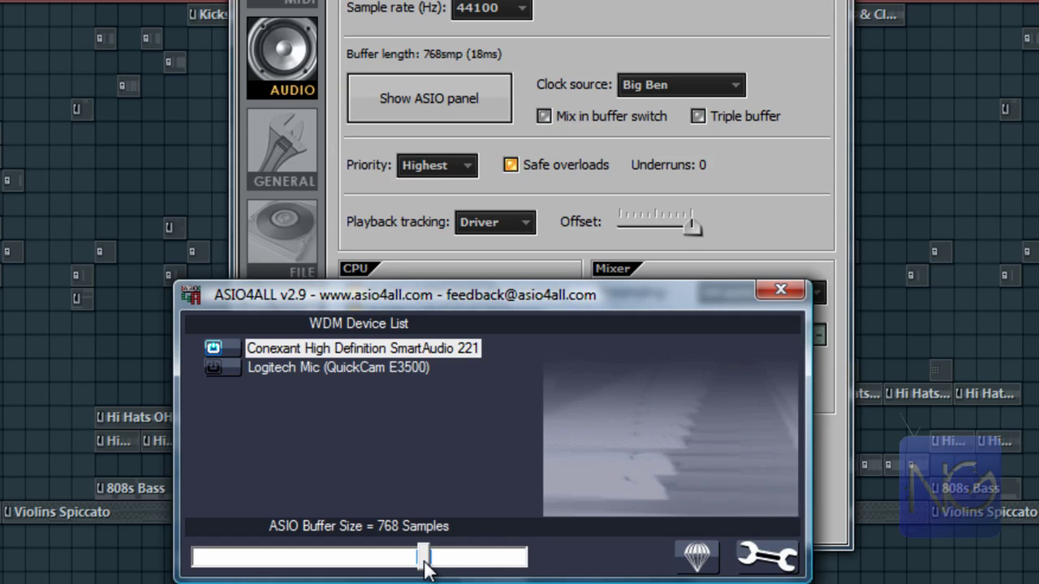
left_click_drag(426, 568, 576, 575)
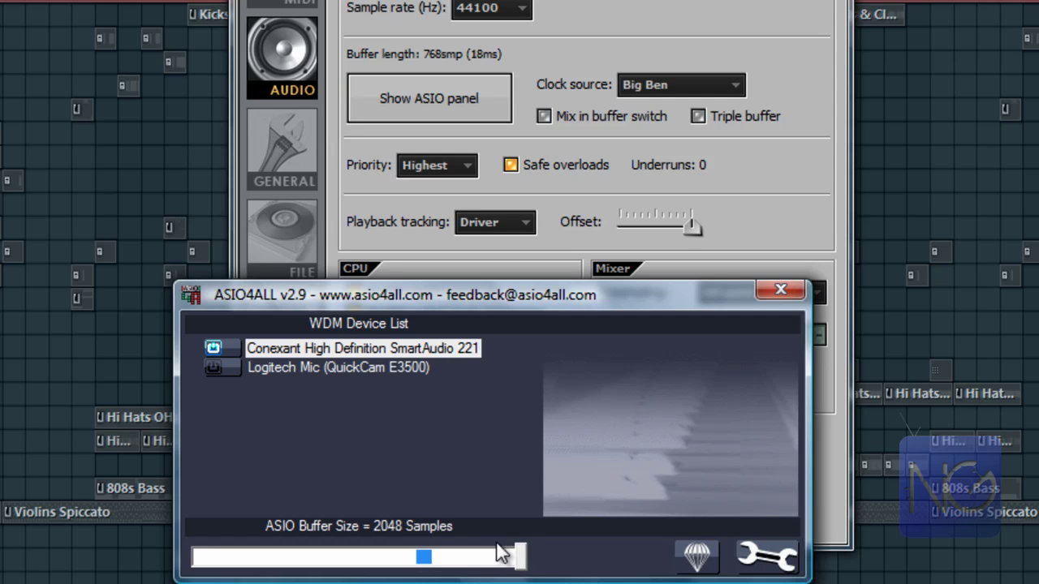
left_click_drag(498, 549, 455, 562)
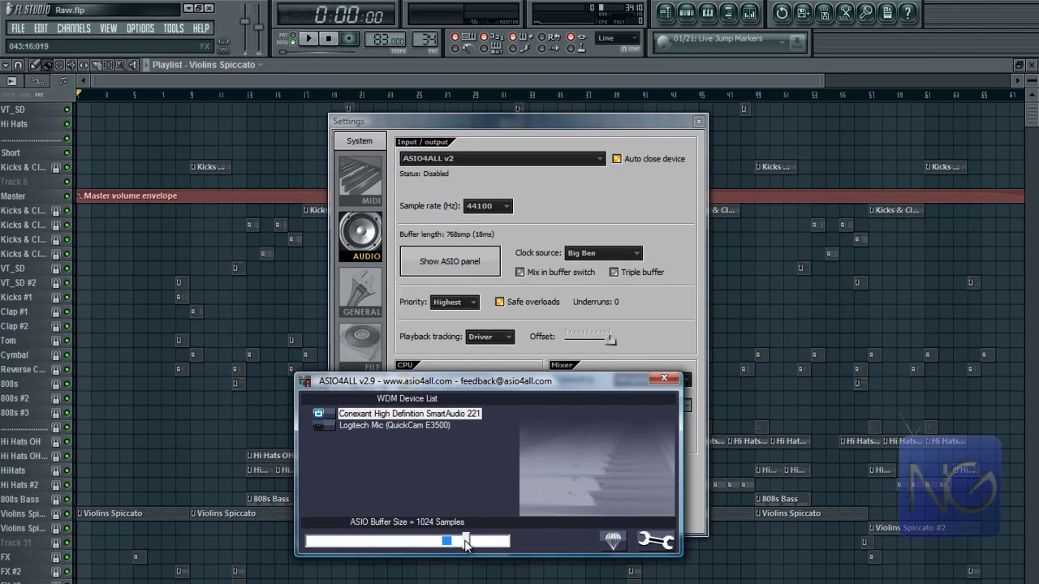
left_click_drag(466, 539, 447, 539)
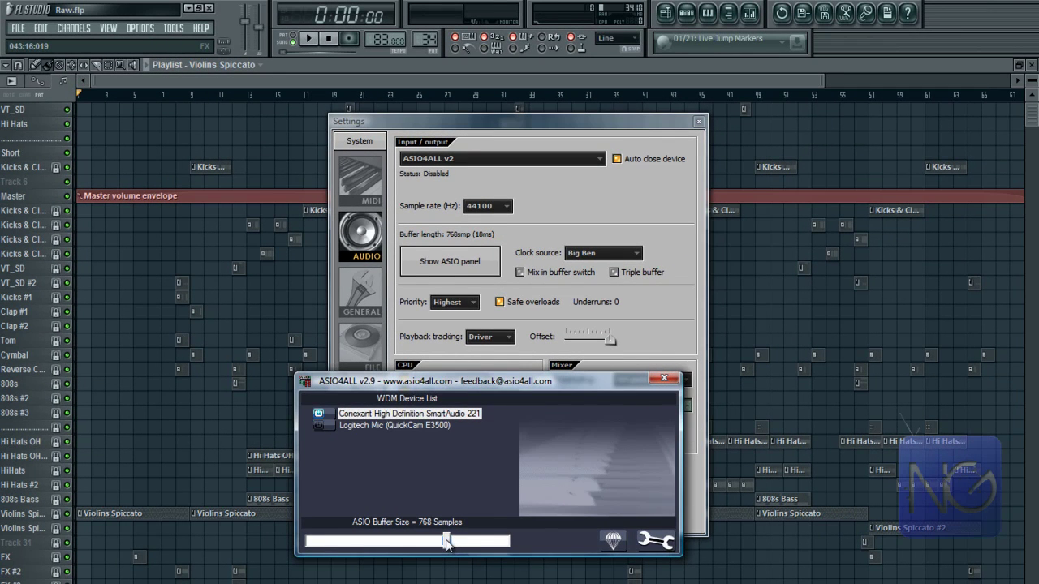
Step: Close the ASIO4ALL panel and Settings window and show the mixer
left_click(663, 380)
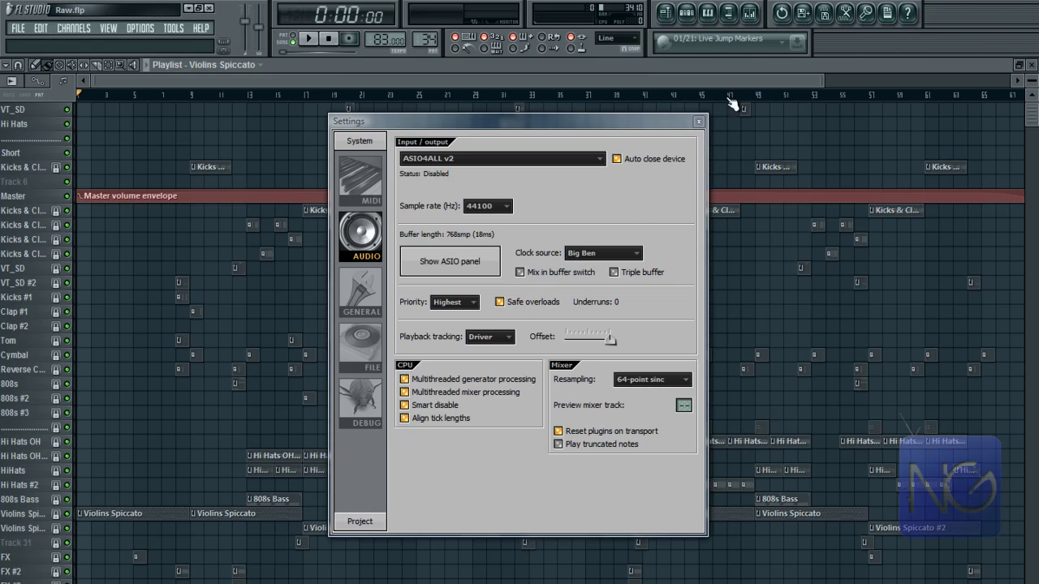
left_click(751, 18)
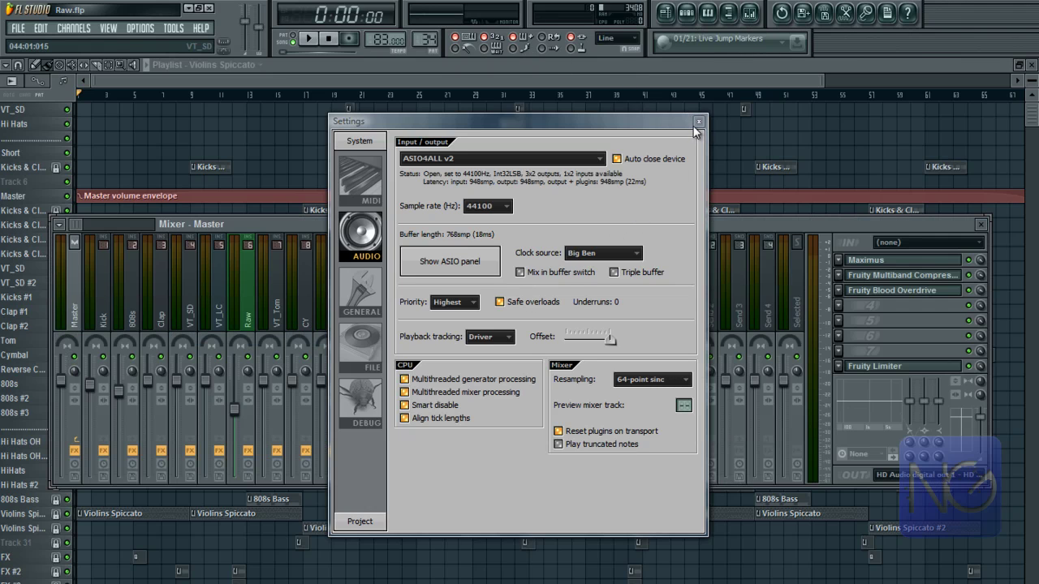
left_click(698, 122)
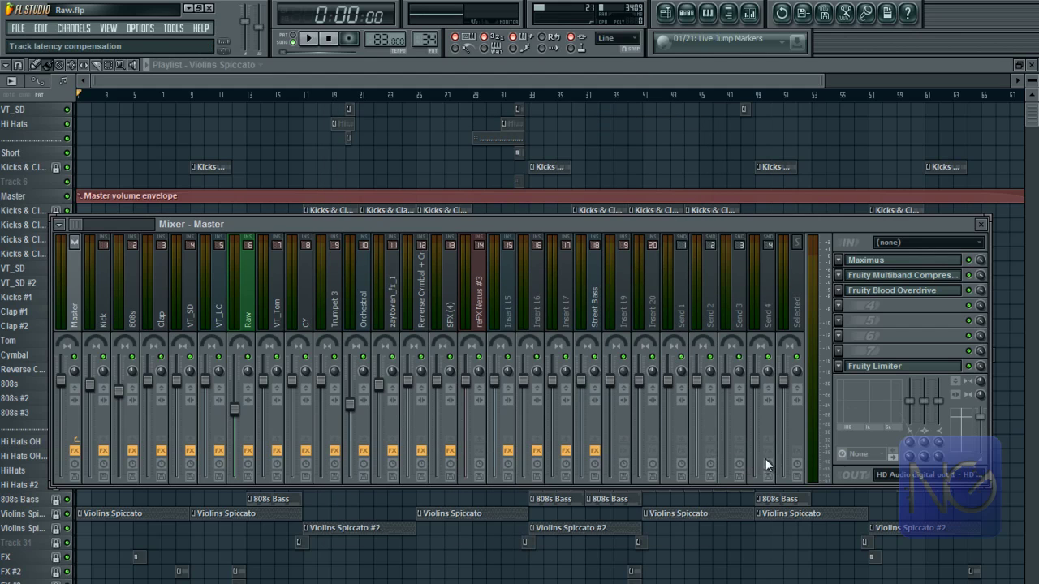
Step: Set the Master output to HD Audio digital out 1 and test playback
left_click(925, 475)
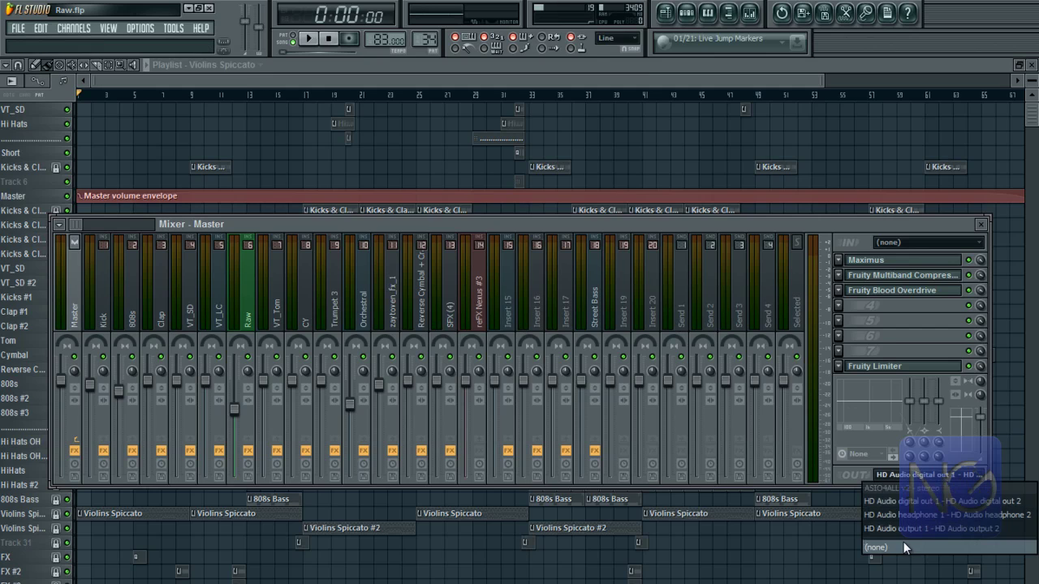
left_click(903, 547)
left_click(925, 475)
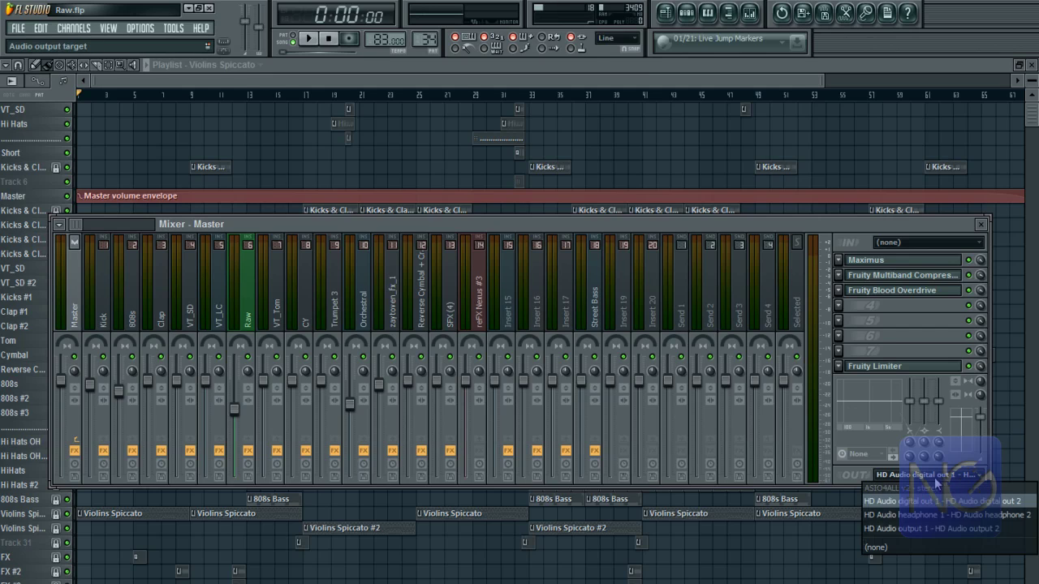
left_click(892, 544)
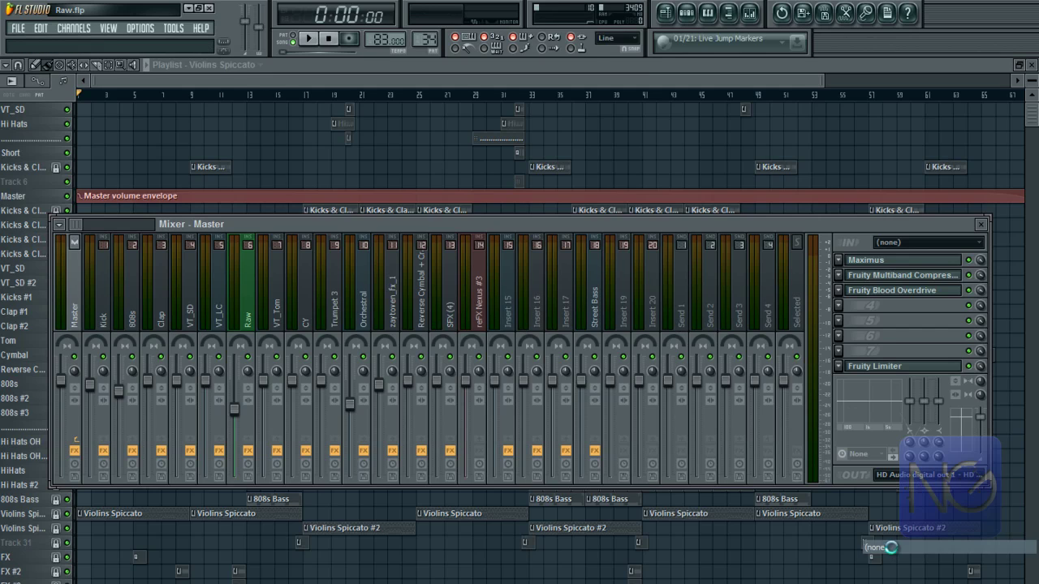
left_click(911, 482)
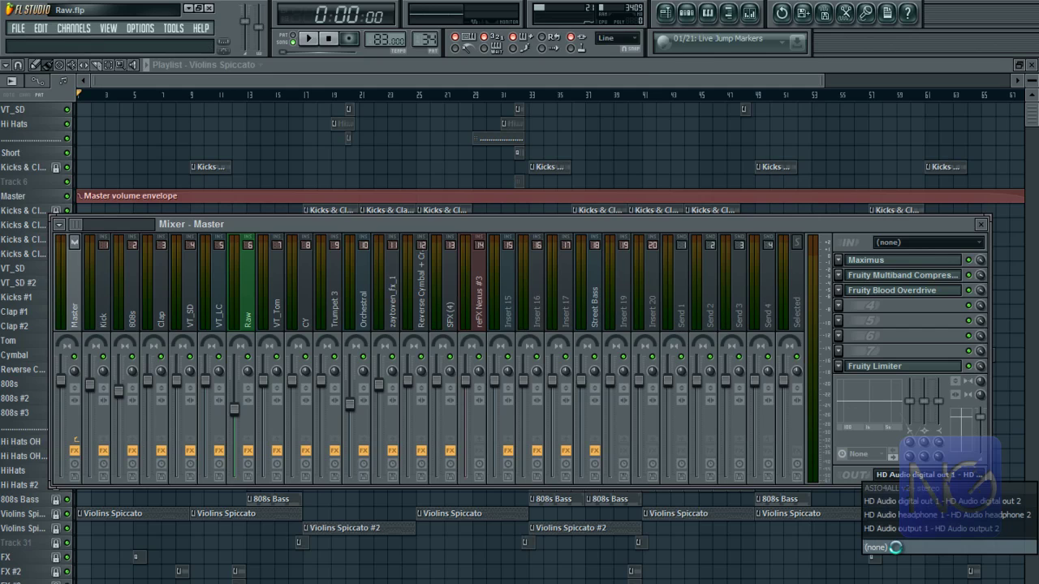
left_click(896, 548)
left_click(923, 477)
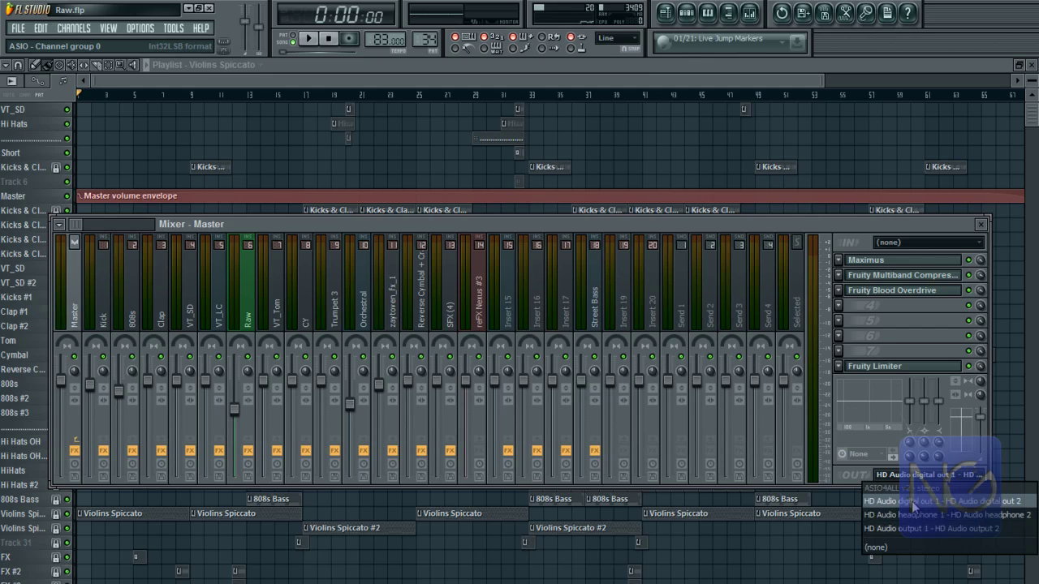
left_click(912, 502)
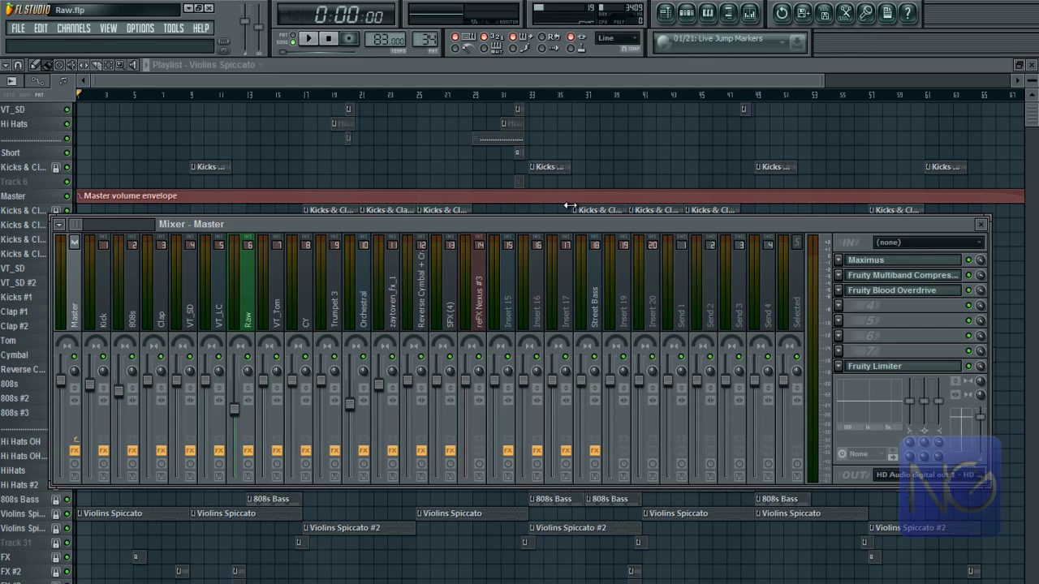
left_click(310, 39)
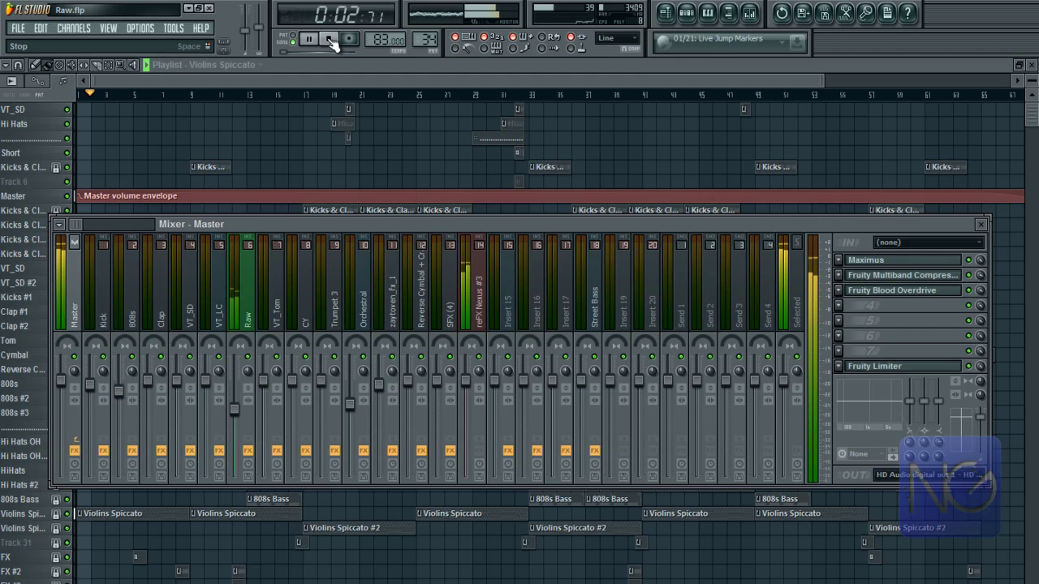
left_click(330, 40)
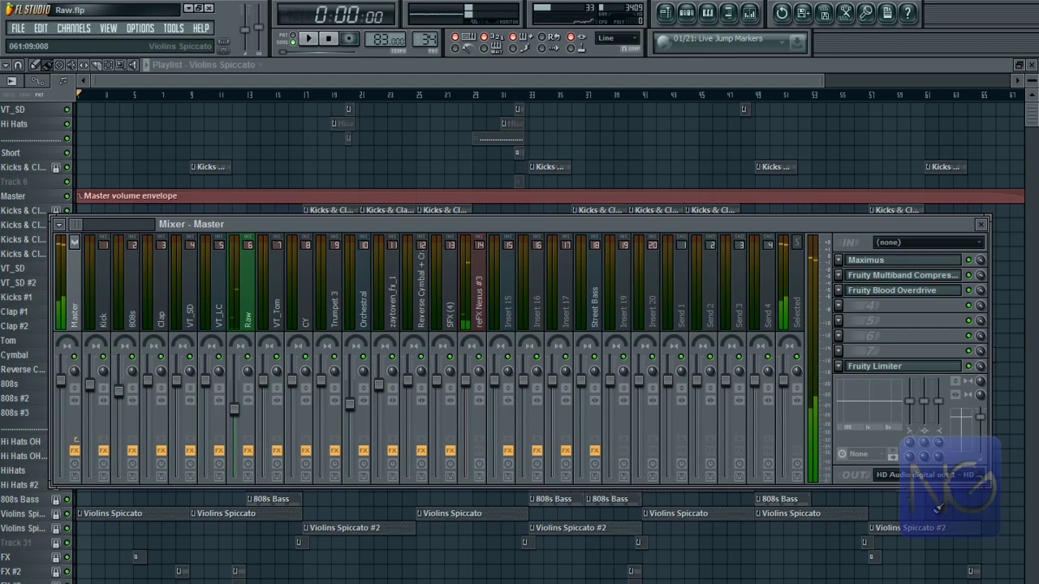
Step: Route the Master output to HD Audio headphone 1 and test playback
left_click(926, 479)
left_click(929, 501)
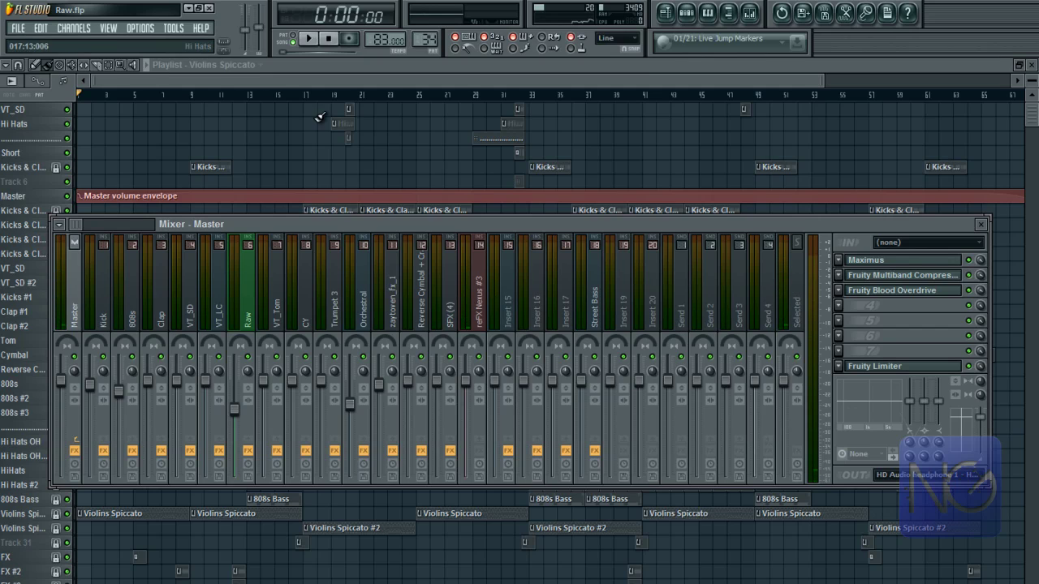
left_click(309, 39)
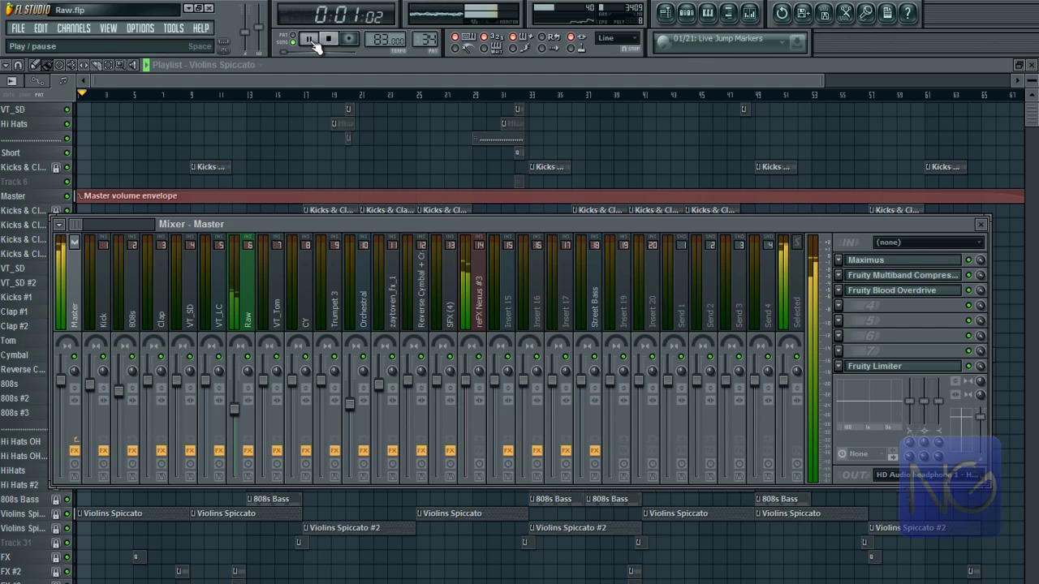
left_click(328, 39)
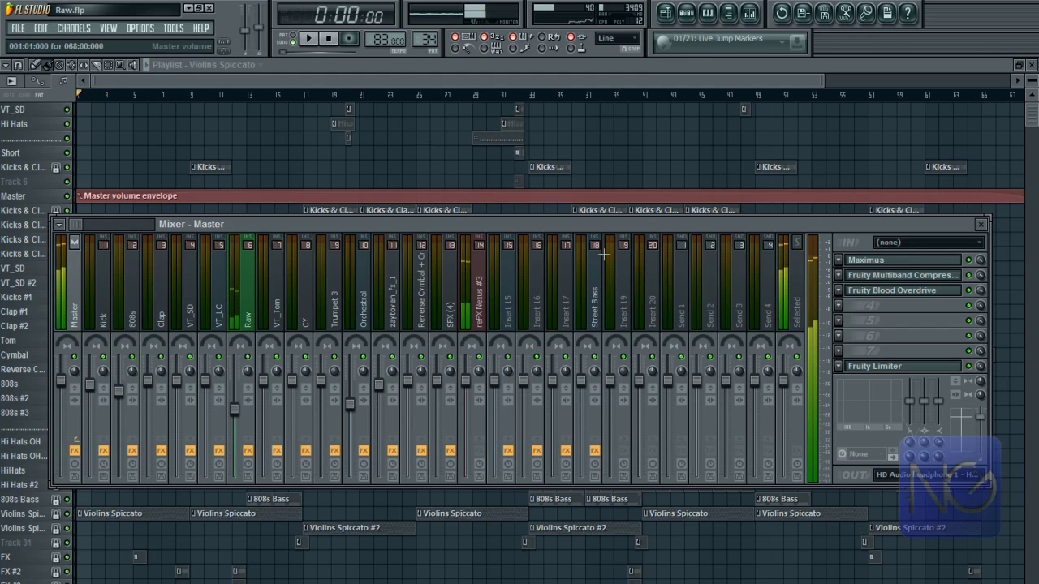
Step: Route the Master output to HD Audio output 1 and start the song playing
left_click(926, 475)
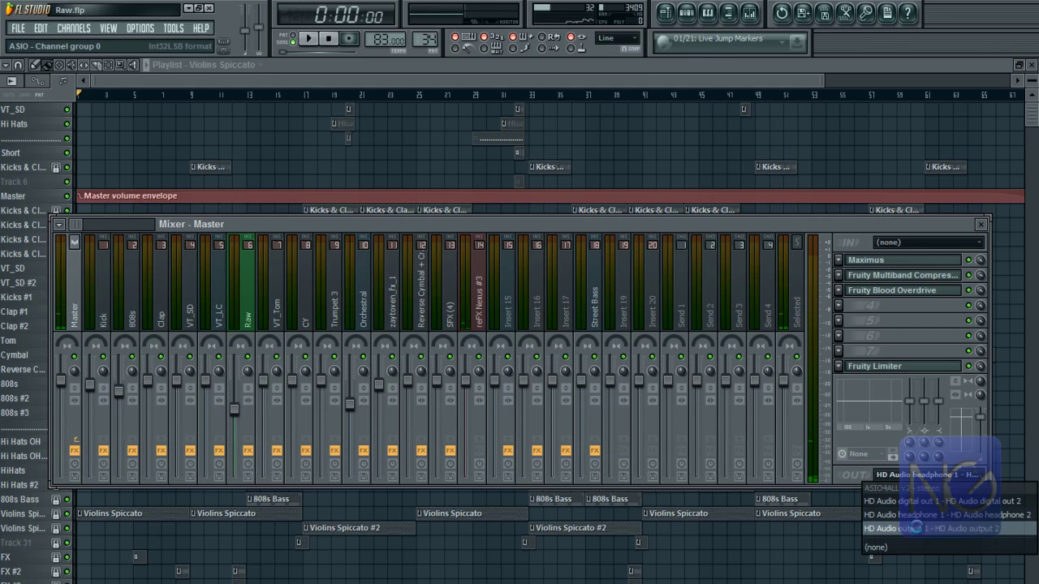
left_click(915, 529)
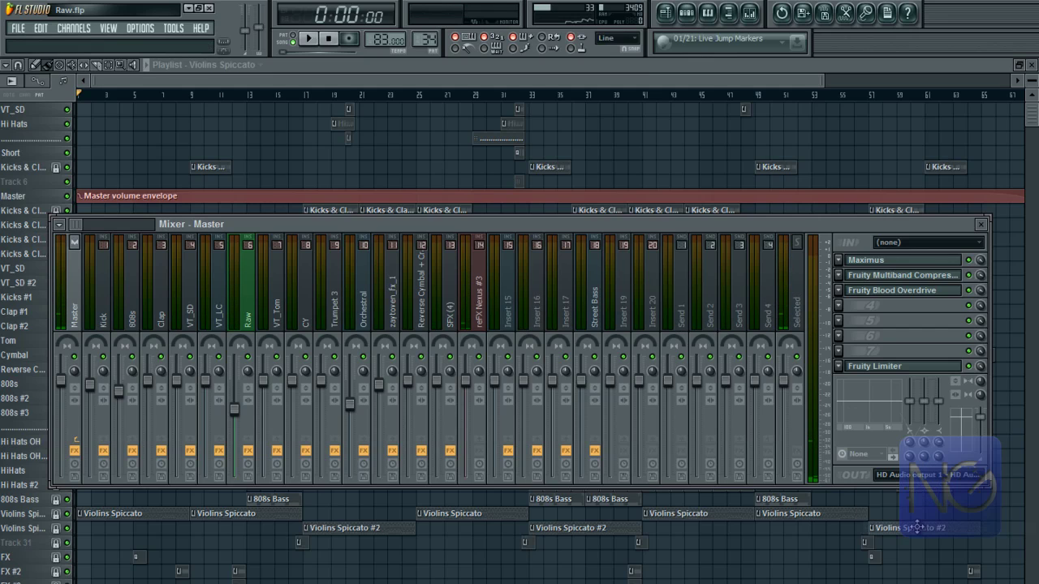
left_click(309, 39)
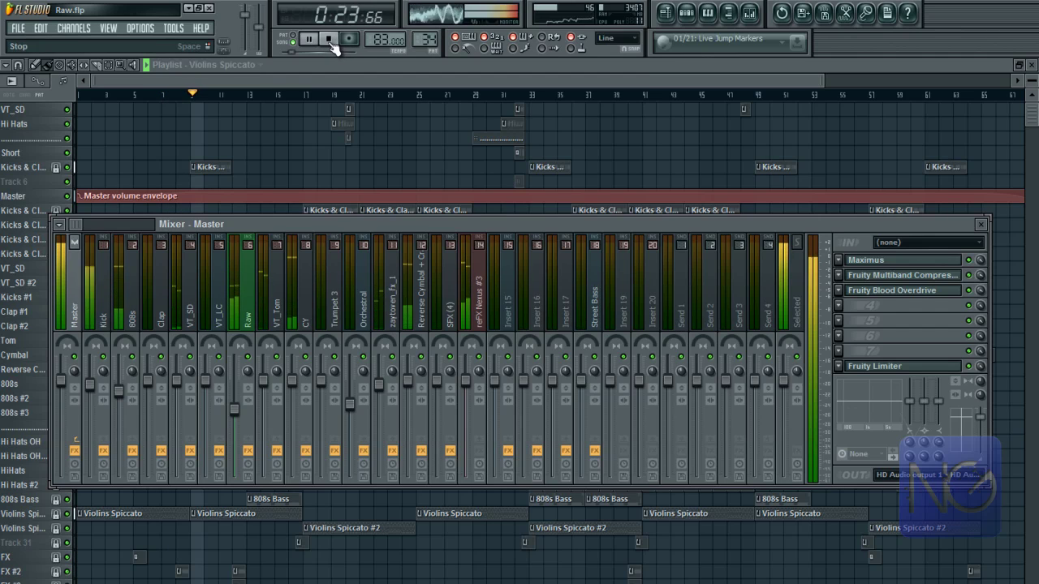
left_click(328, 39)
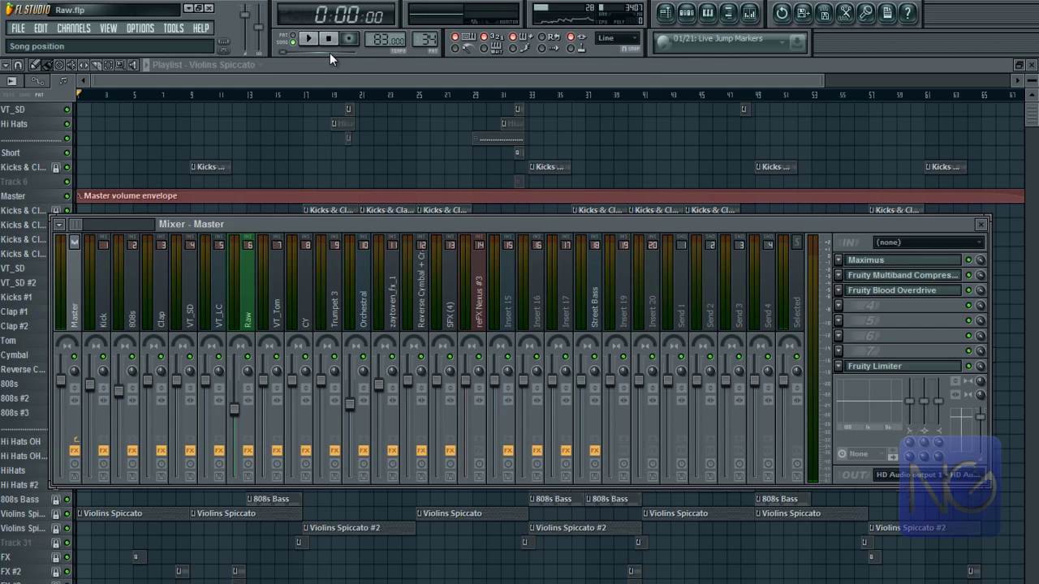
Step: Open the channel rack and preview the VT_OHiHat, 808HH_Orig and Fat Kick channels
left_click(686, 12)
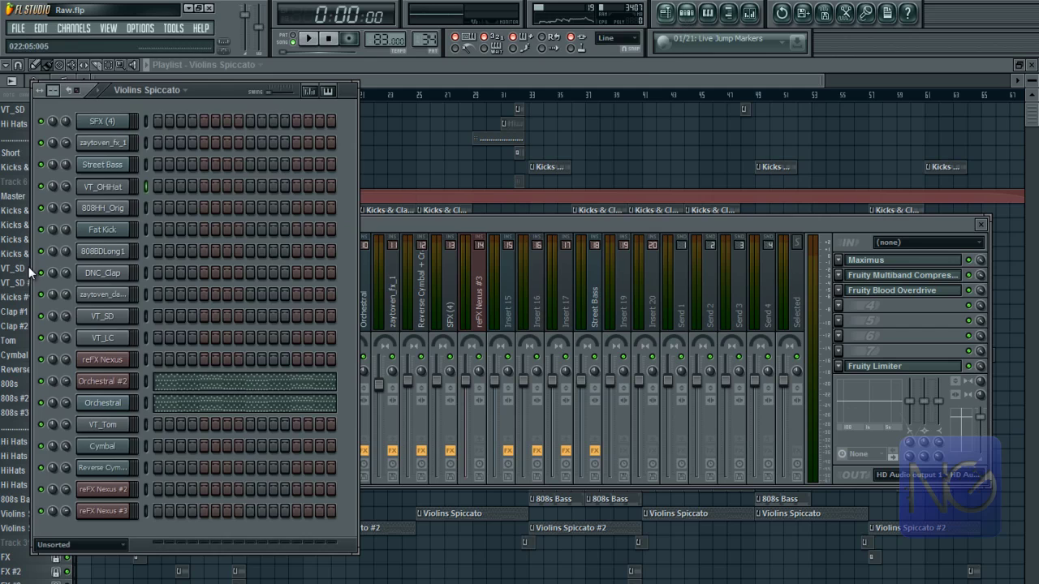
left_click(108, 199)
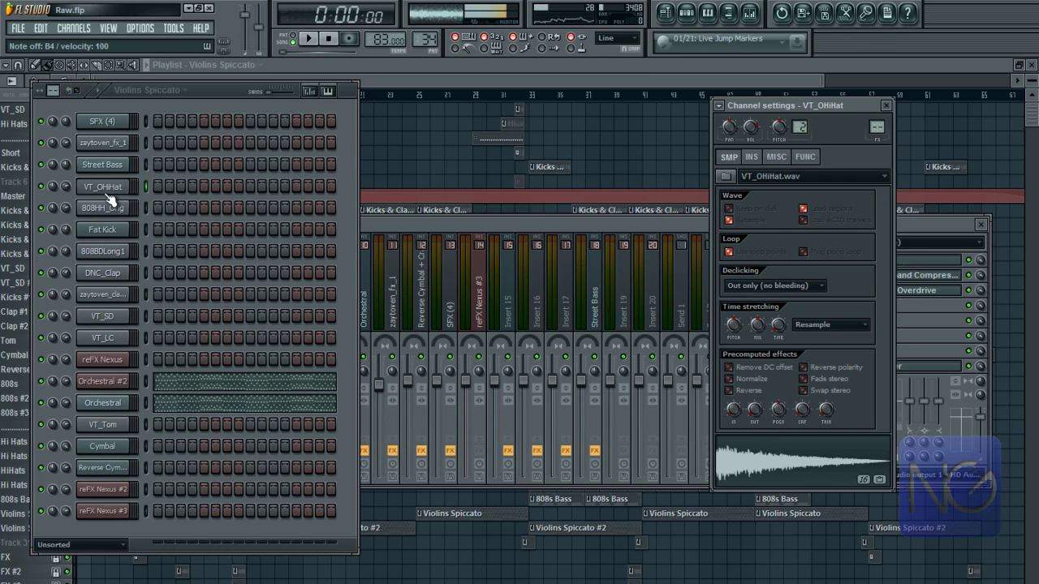
left_click(119, 211)
left_click(119, 212)
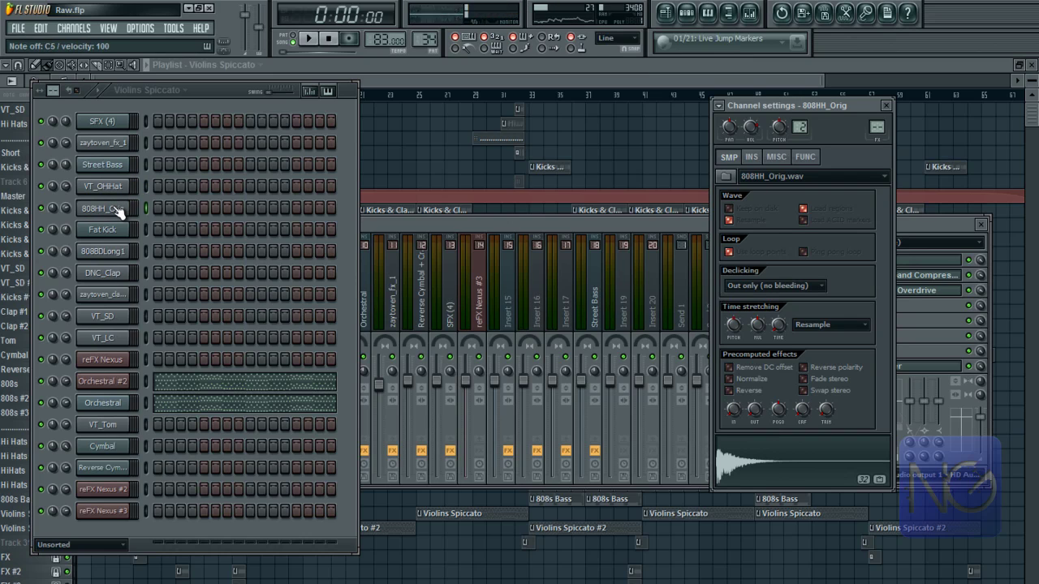
left_click(118, 231)
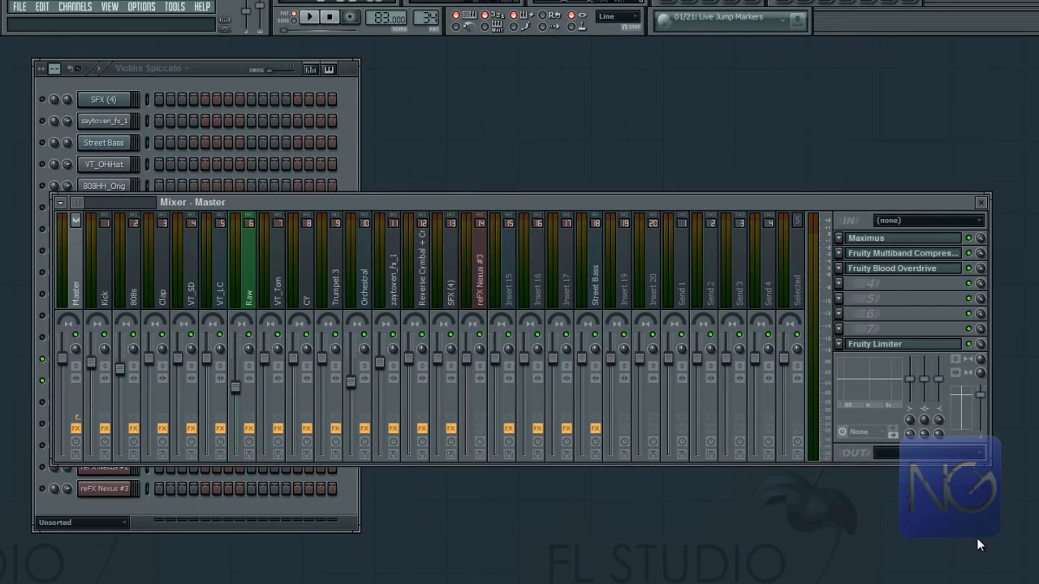
Step: Verify the Master output is HD Audio output 1 and reopen Audio settings
left_click(948, 454)
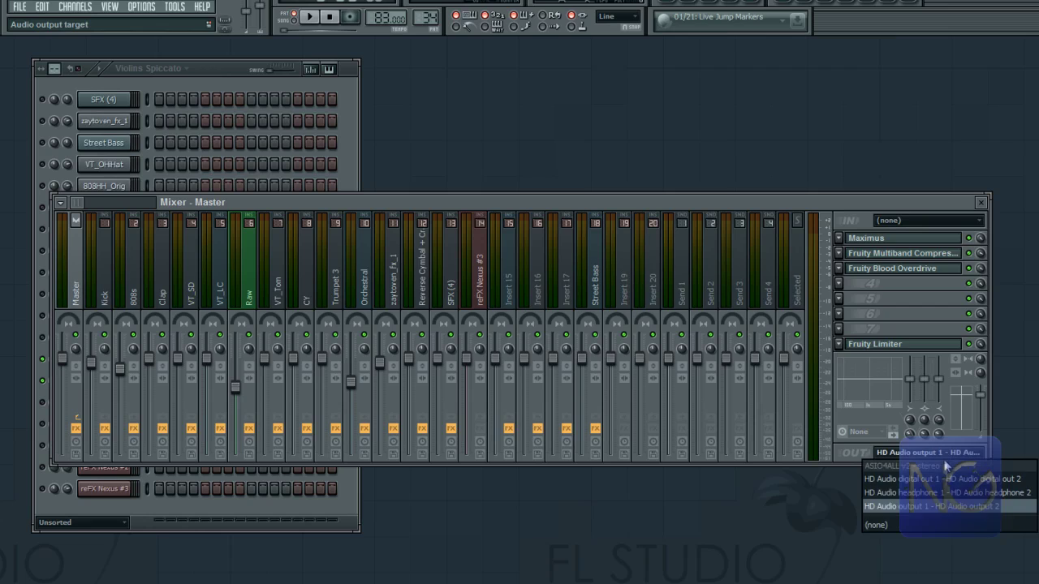
left_click(935, 509)
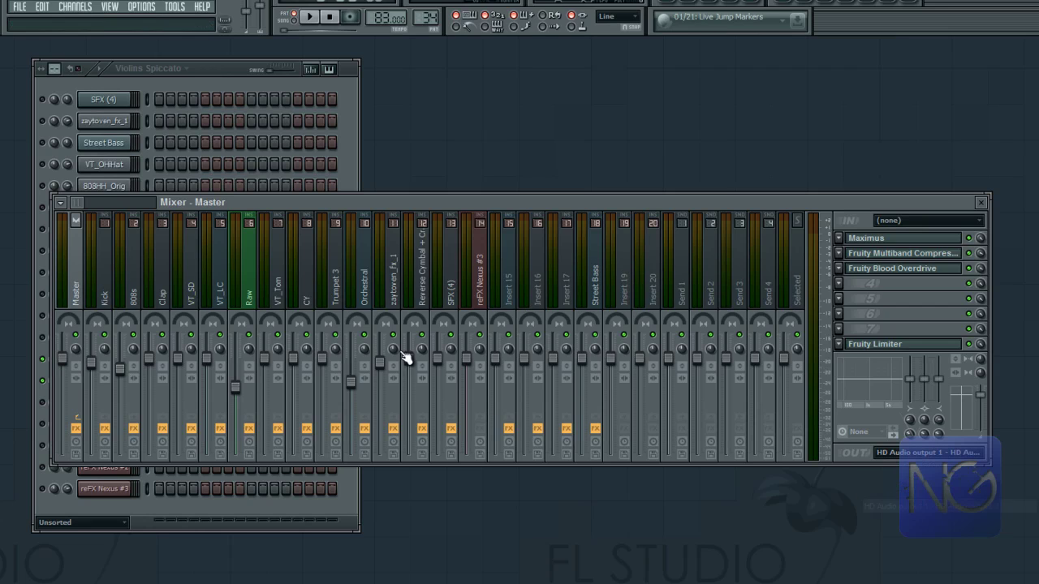
left_click(140, 7)
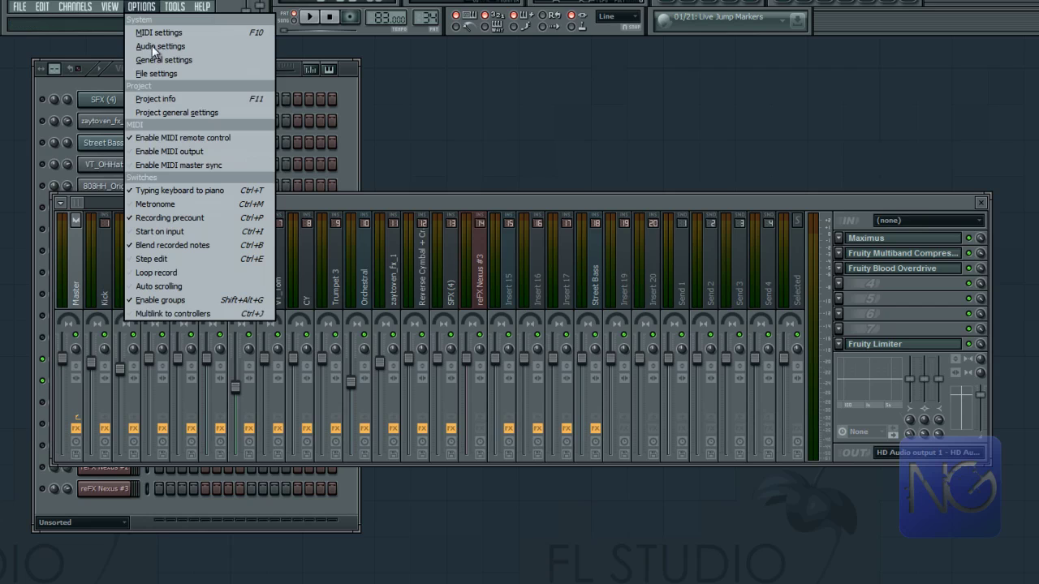
left_click(161, 47)
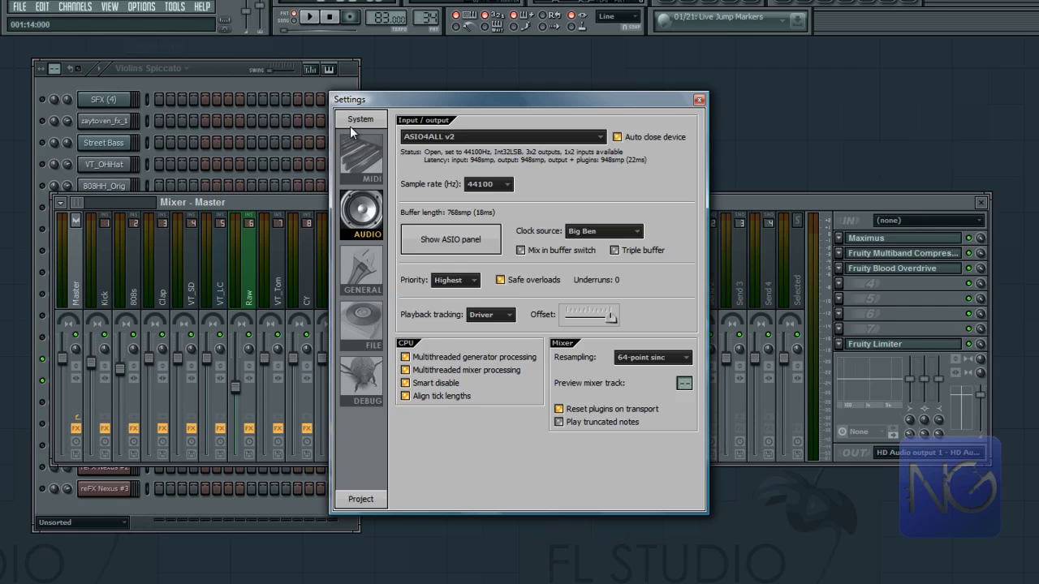
Step: Open the ASIO4ALL panel in advanced view and collapse the Conexant device entries
left_click(451, 240)
left_click(650, 515)
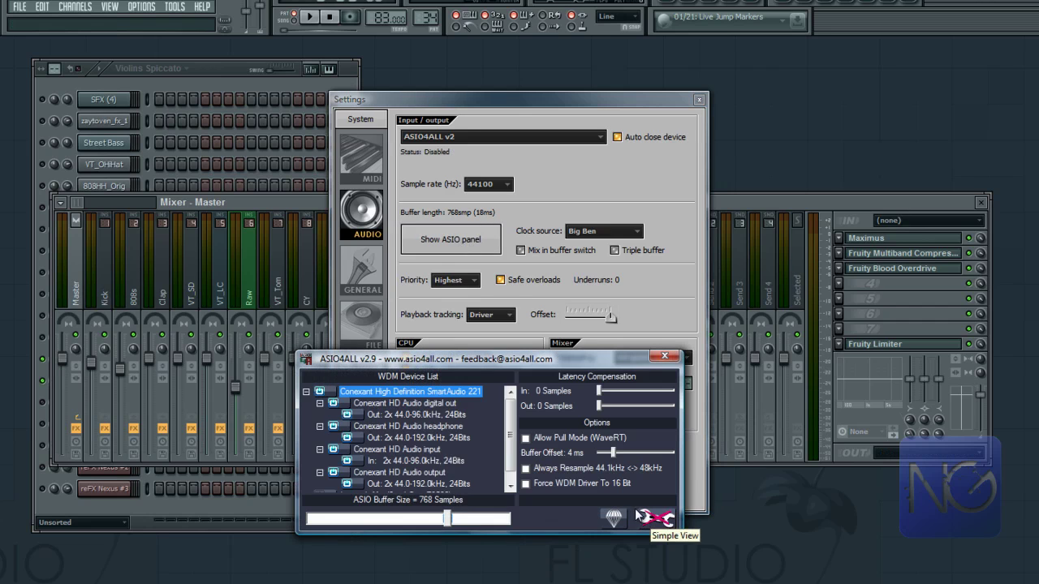
left_click(320, 404)
left_click(320, 415)
left_click(320, 426)
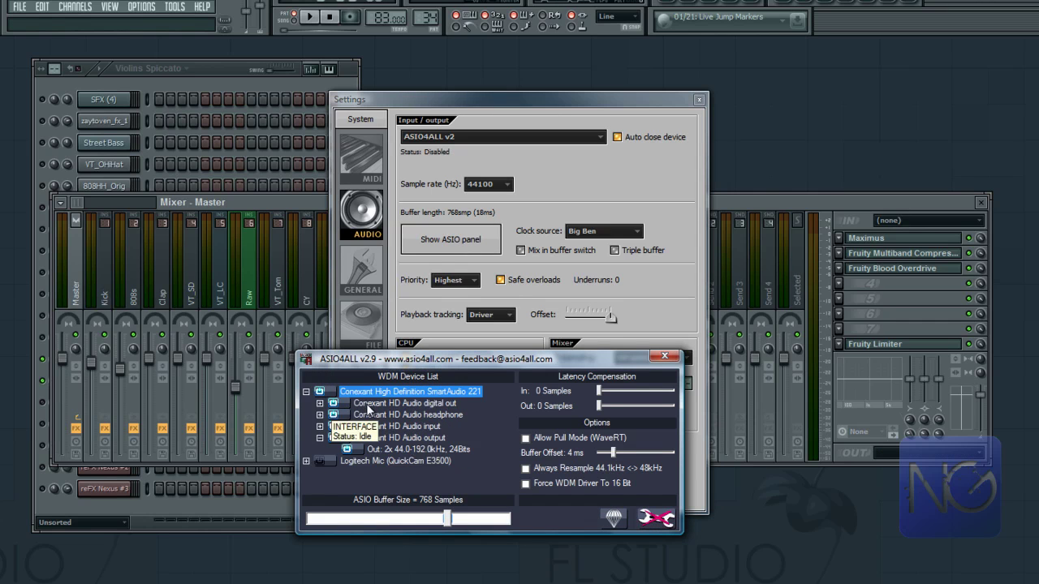
Step: Disable the Conexant HD Audio digital out and headphone devices, then close ASIO4ALL and Settings
left_click(368, 406)
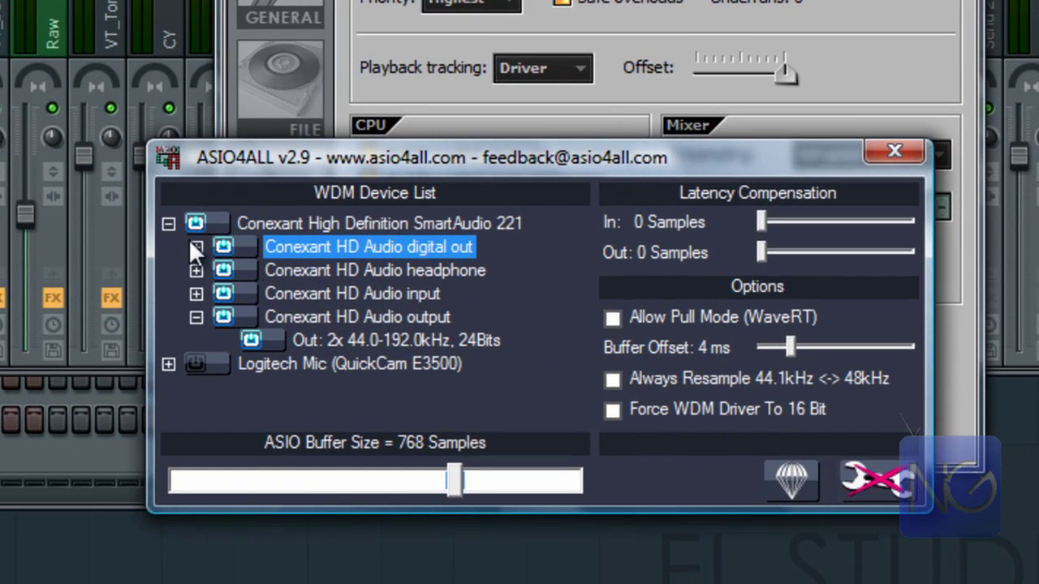
left_click(223, 248)
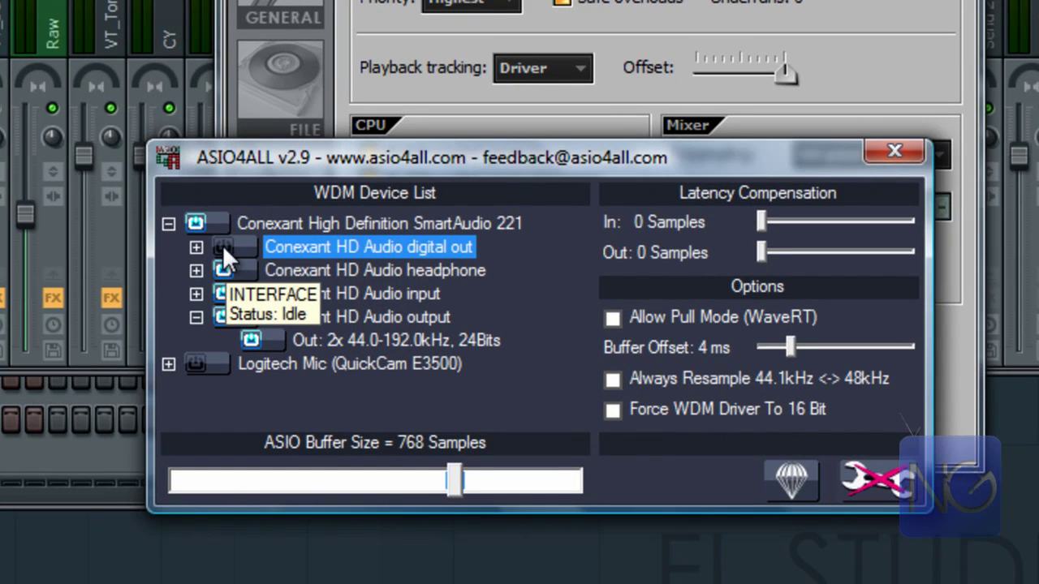
left_click(294, 273)
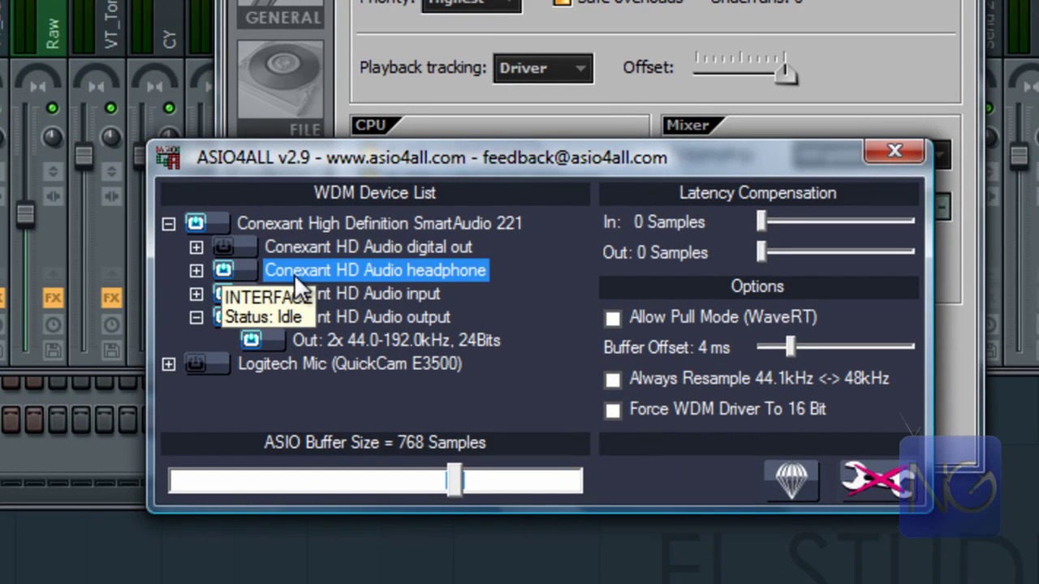
left_click(223, 271)
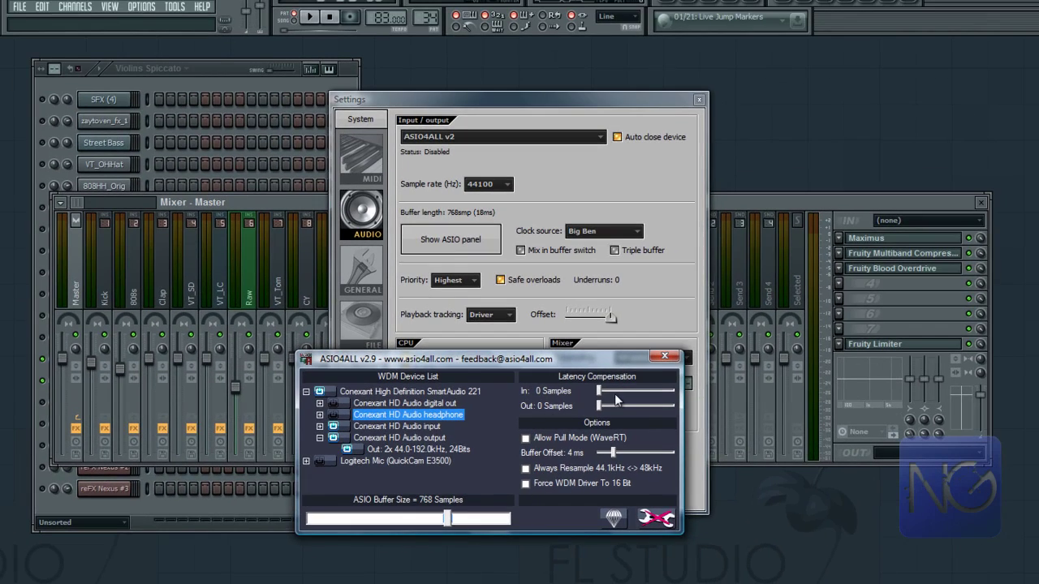
left_click(664, 357)
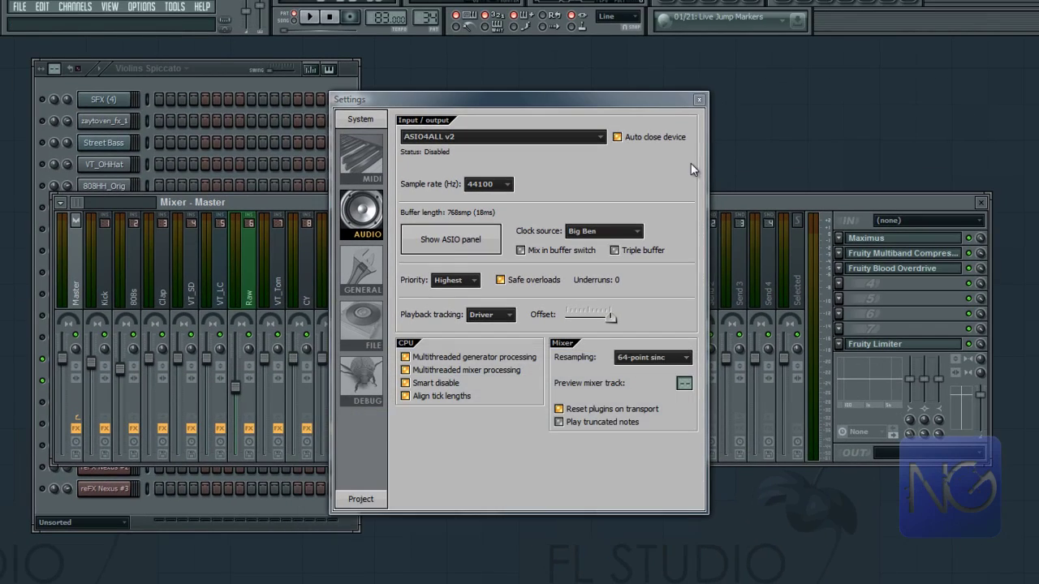
left_click(699, 99)
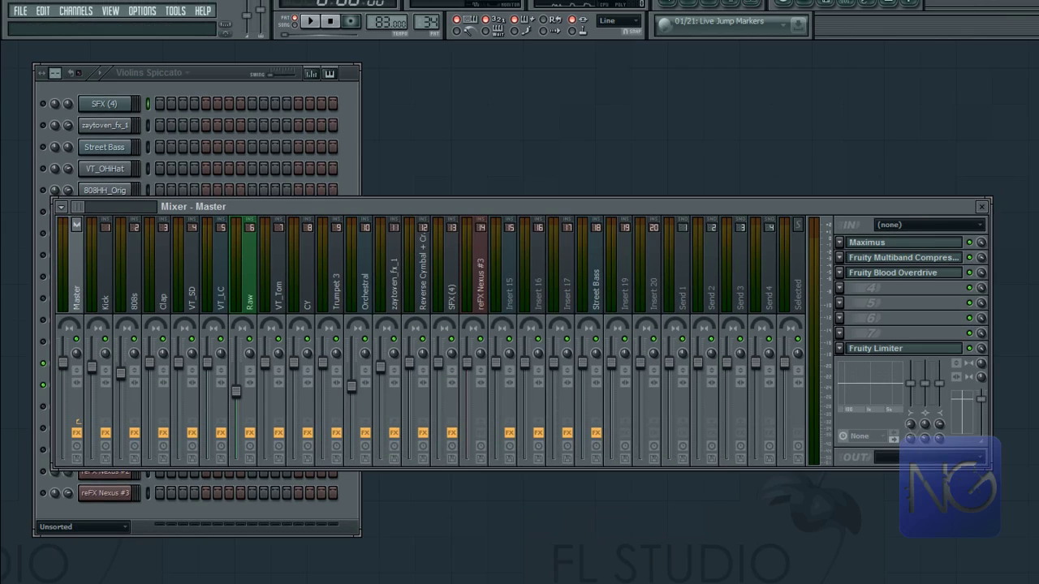
Step: Route the Master output to HD Audio output 1 - HD Audio output 2 and play the song briefly
left_click(914, 457)
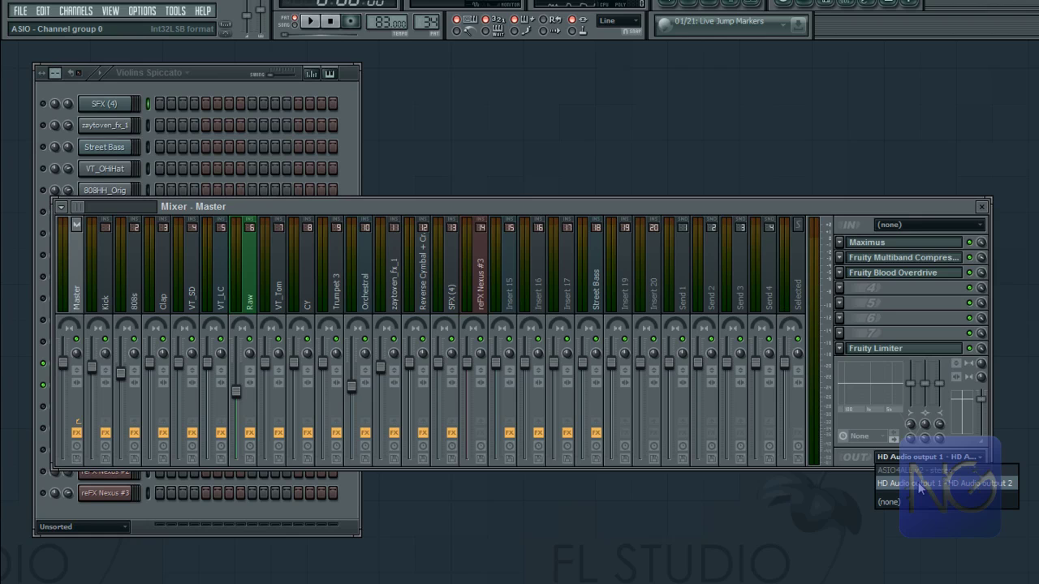
left_click(920, 484)
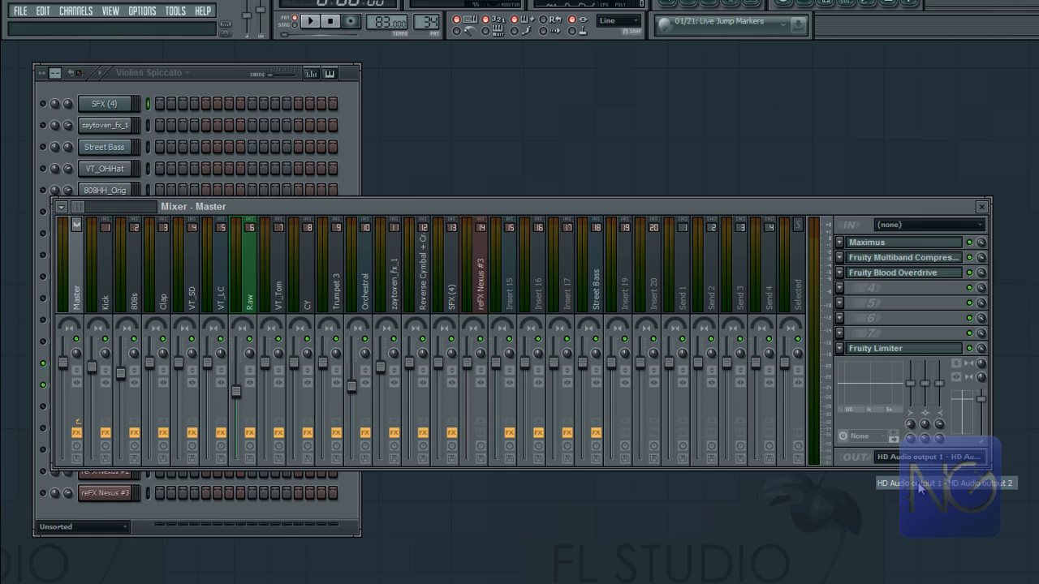
left_click(276, 73)
left_click(307, 24)
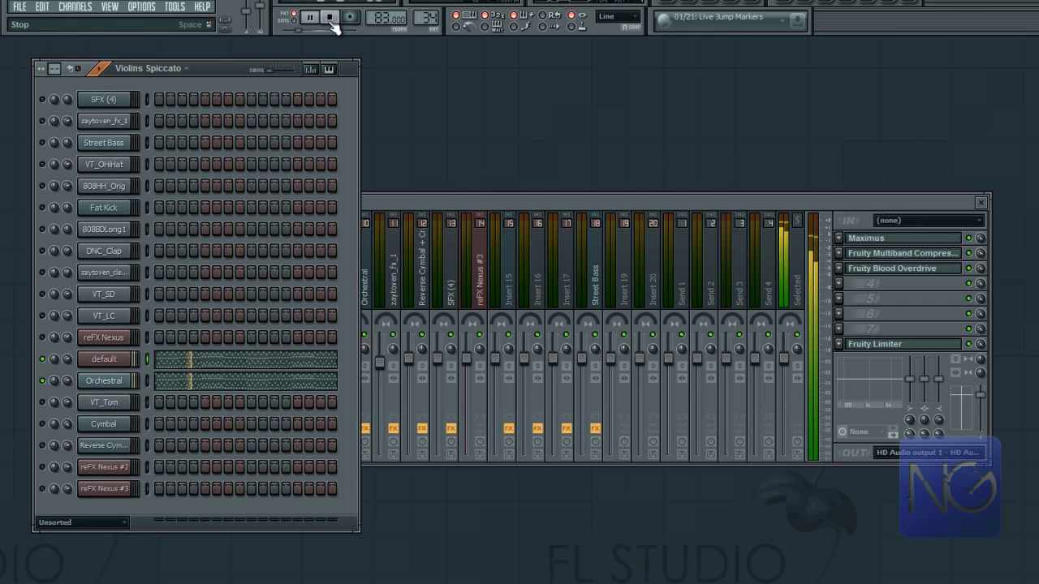
left_click(332, 23)
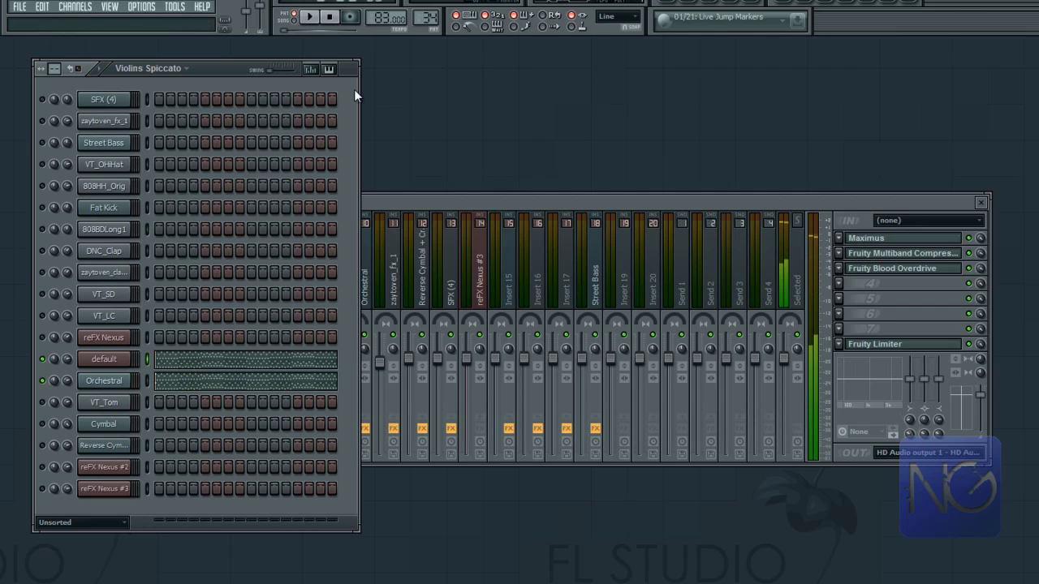
Step: Recheck the Master OUT list, keeping HD Audio output 1 - 2 selected
left_click(406, 198)
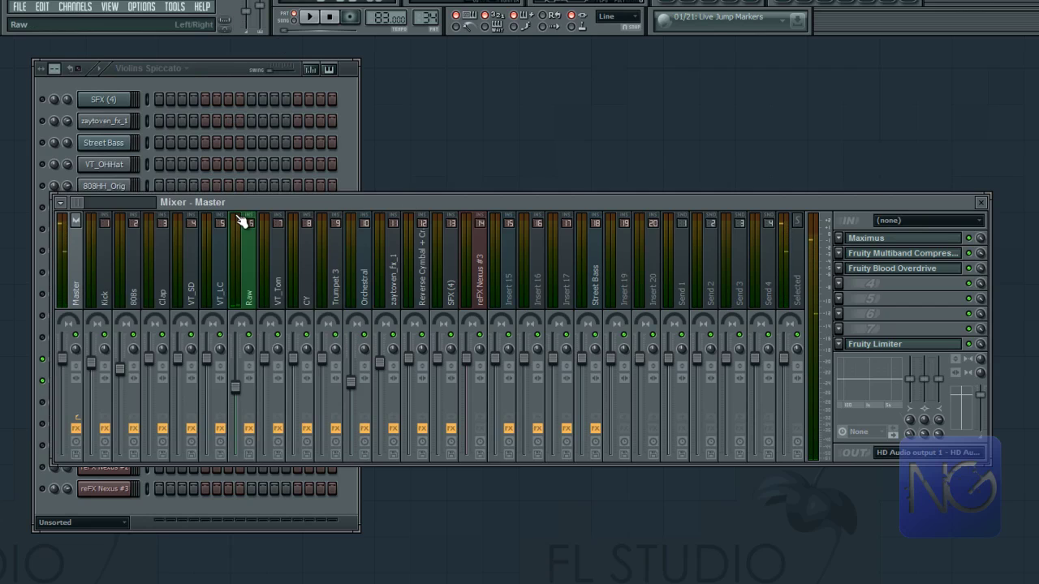
left_click(892, 456)
left_click(895, 459)
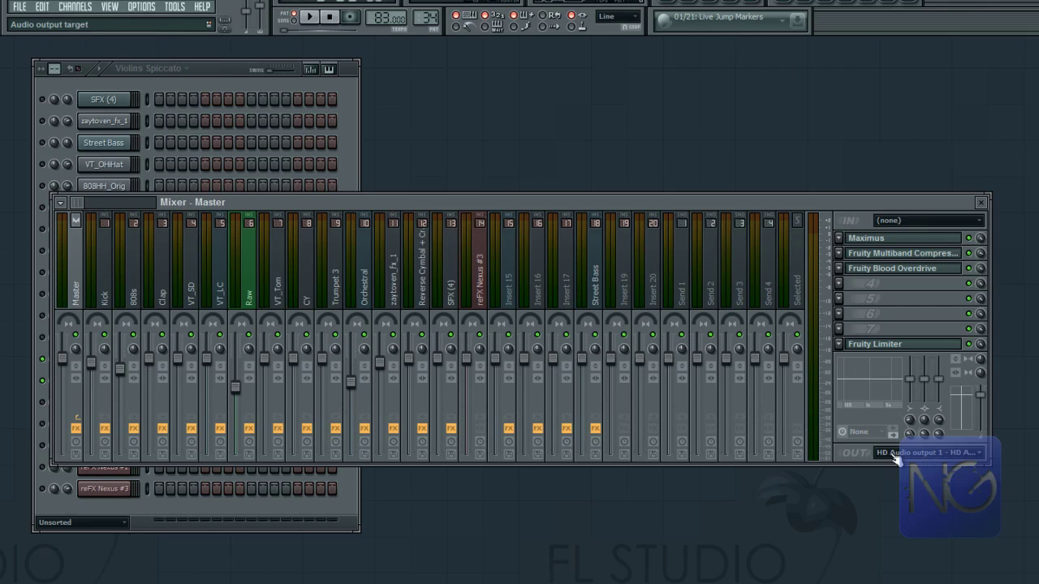